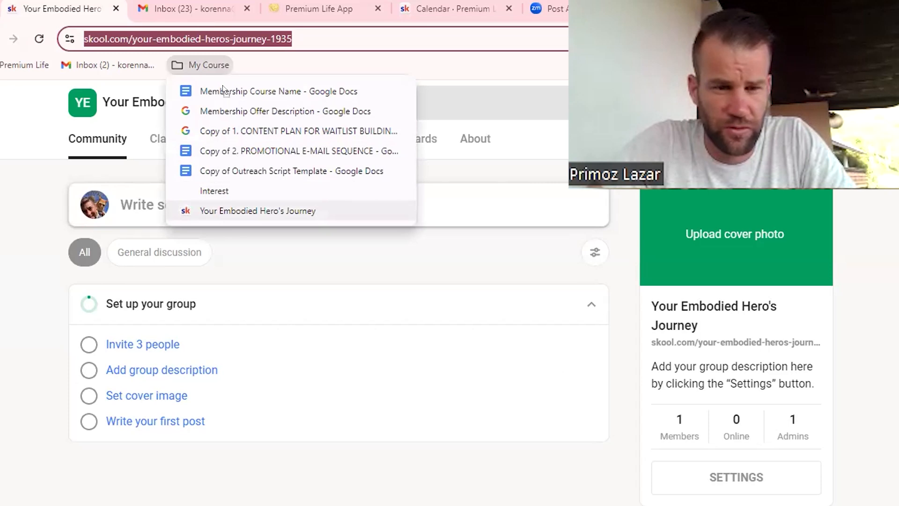
Step: Move the Your Embodied Hero's Journey bookmark to the top of the My Course bookmark folder
left_click(218, 66)
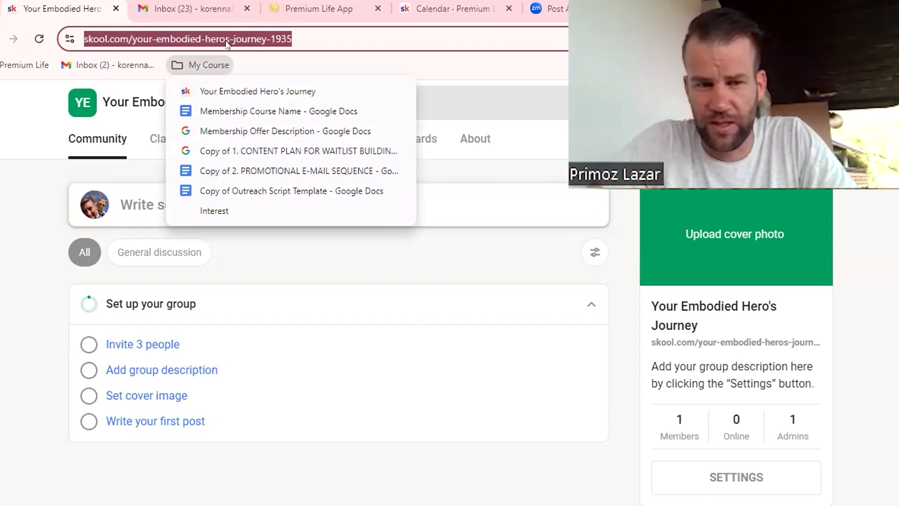
left_click(383, 71)
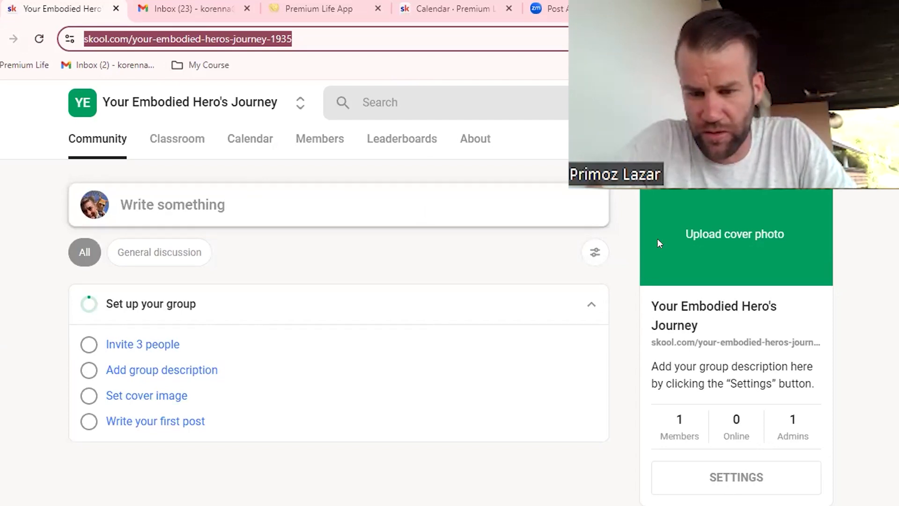
Step: Open the group's general settings and start editing the empty group description
left_click(726, 477)
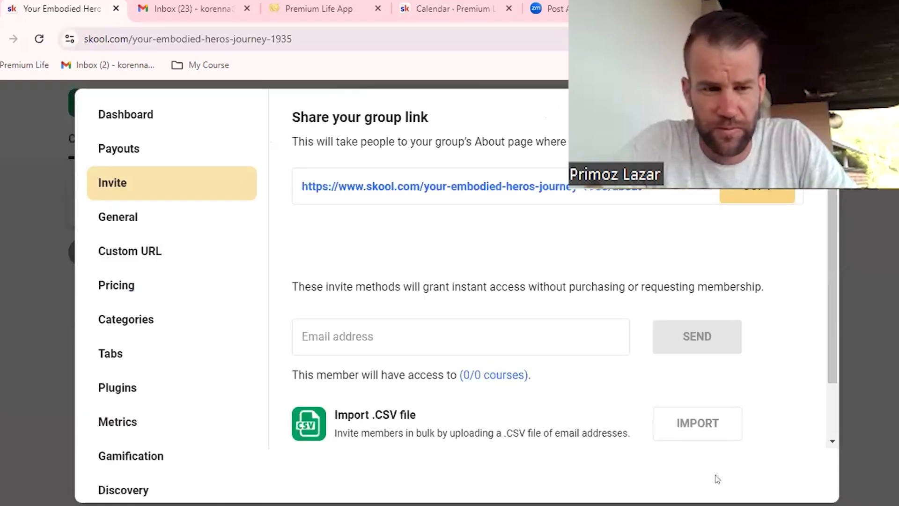
left_click(121, 217)
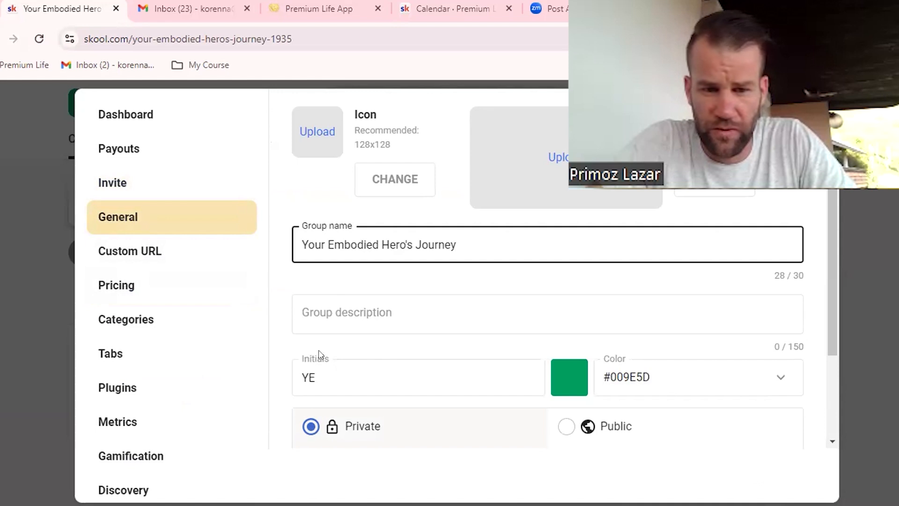
left_click(306, 312)
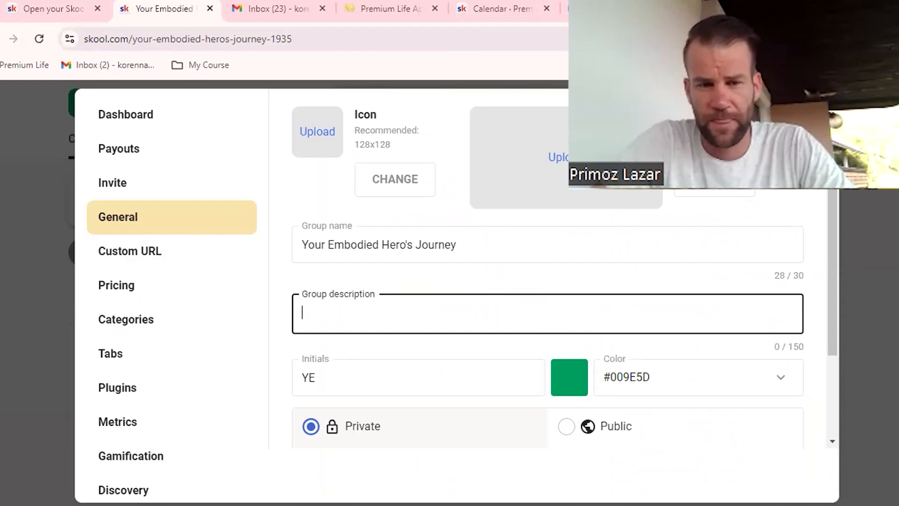
Step: Duplicate the group page in a second browser tab, open its pricing settings there and start adding a price
right_click(160, 13)
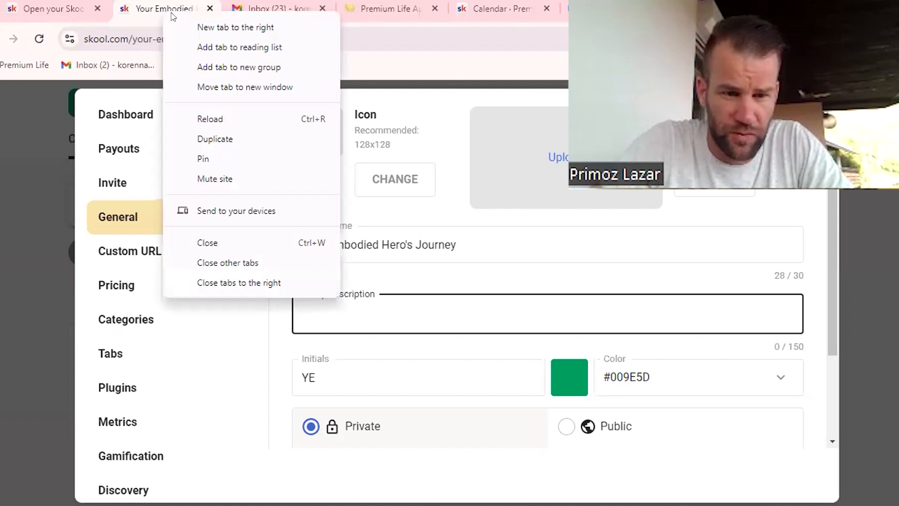
left_click(204, 139)
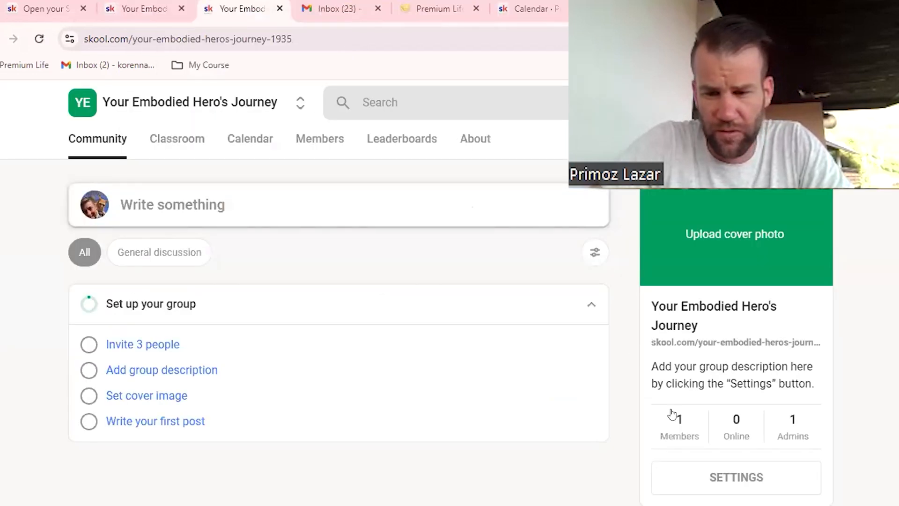
left_click(707, 477)
left_click(149, 9)
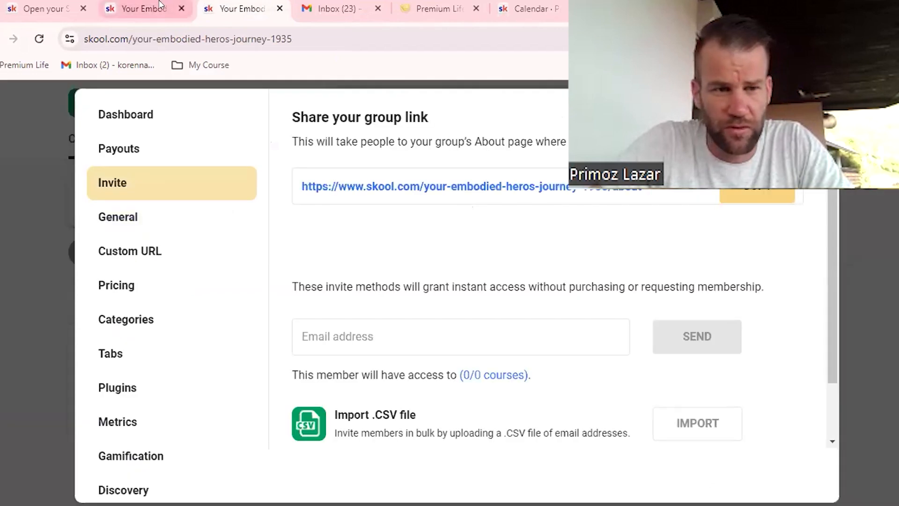
left_click(229, 10)
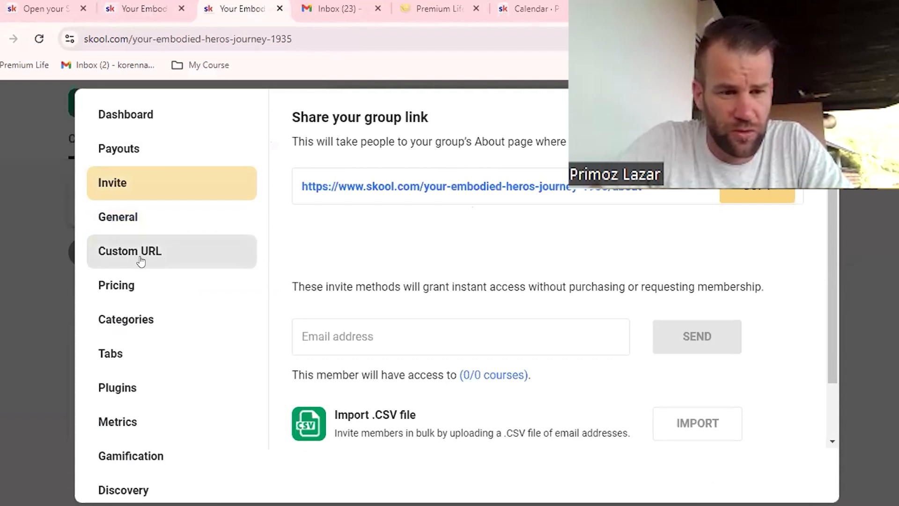
left_click(131, 286)
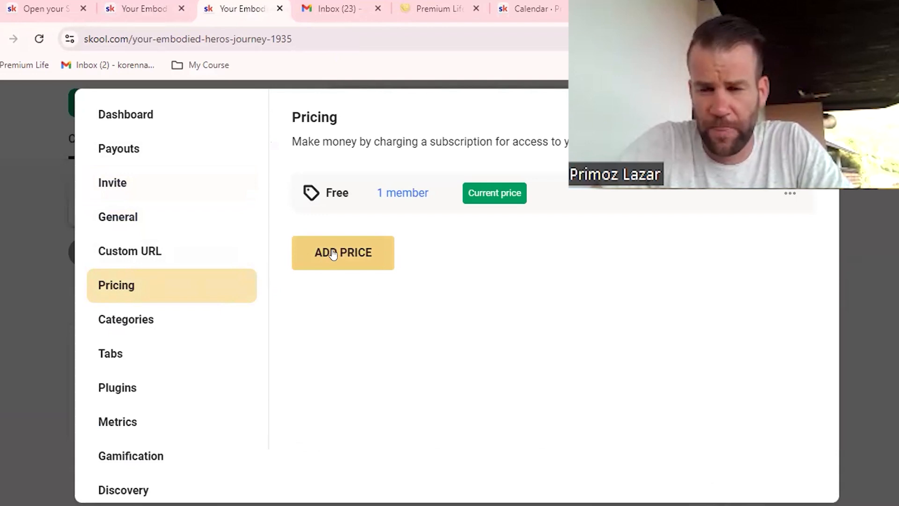
left_click(350, 251)
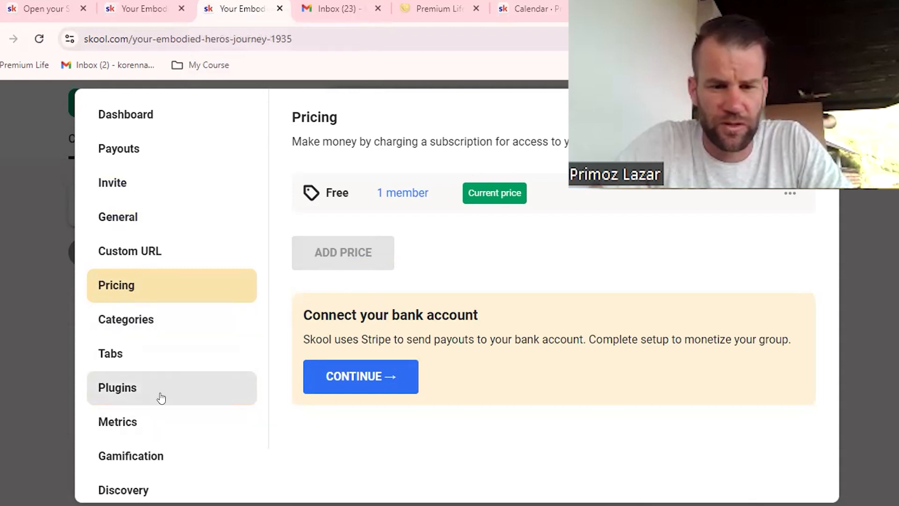
Step: Duplicate the group page in another browser tab and open its About page at the description area
right_click(235, 9)
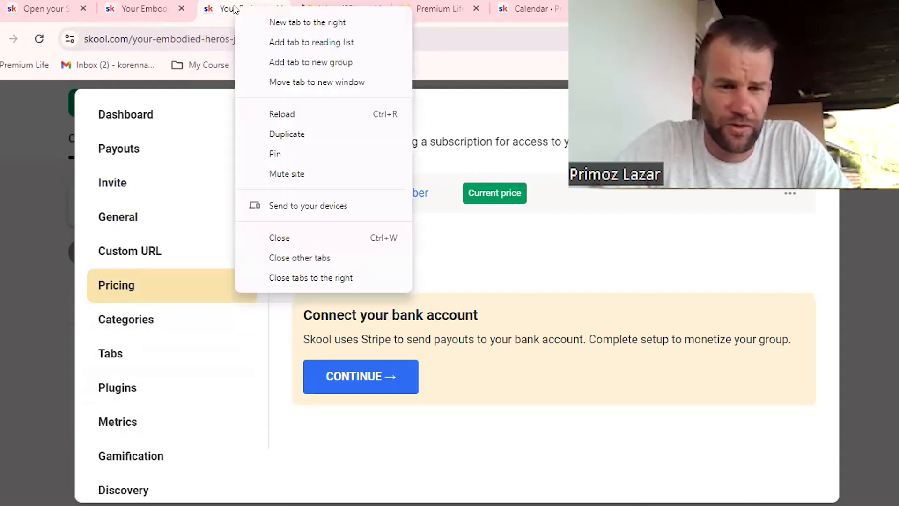
left_click(283, 135)
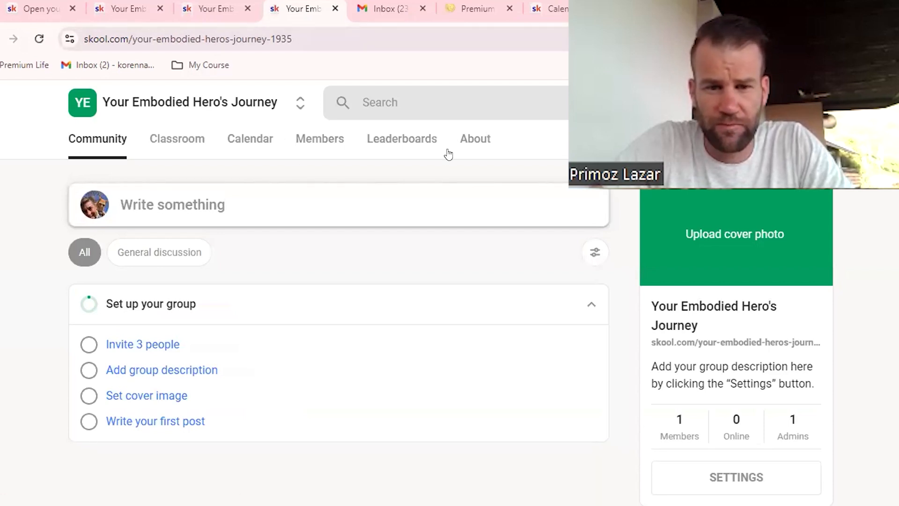
left_click(475, 139)
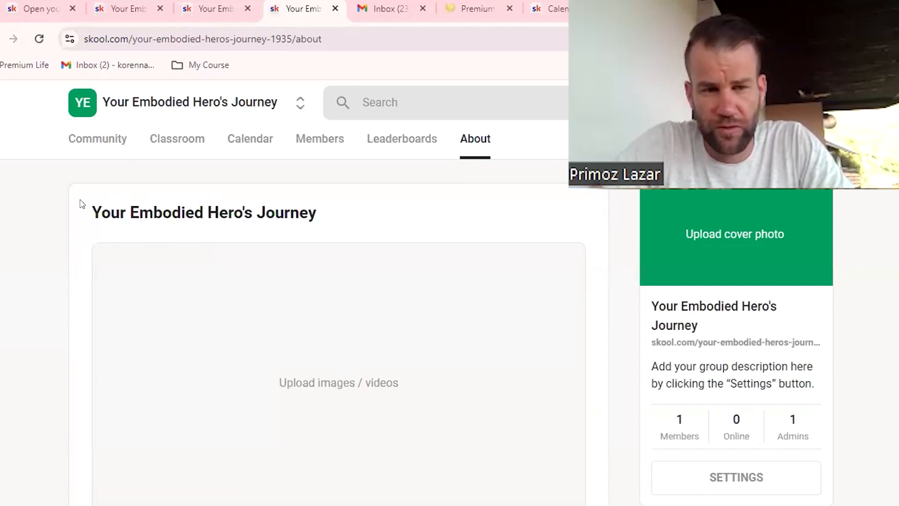
scroll(81, 204, "down", 3)
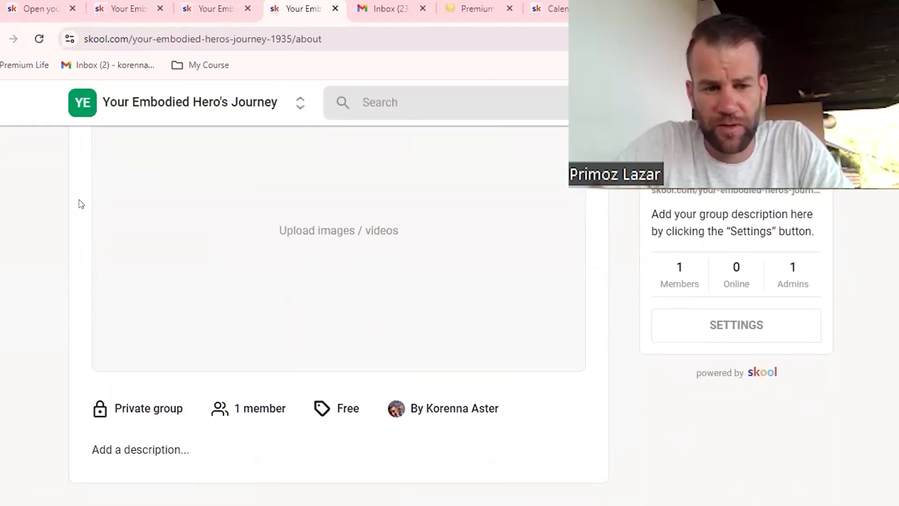
scroll(89, 345, "down", 1)
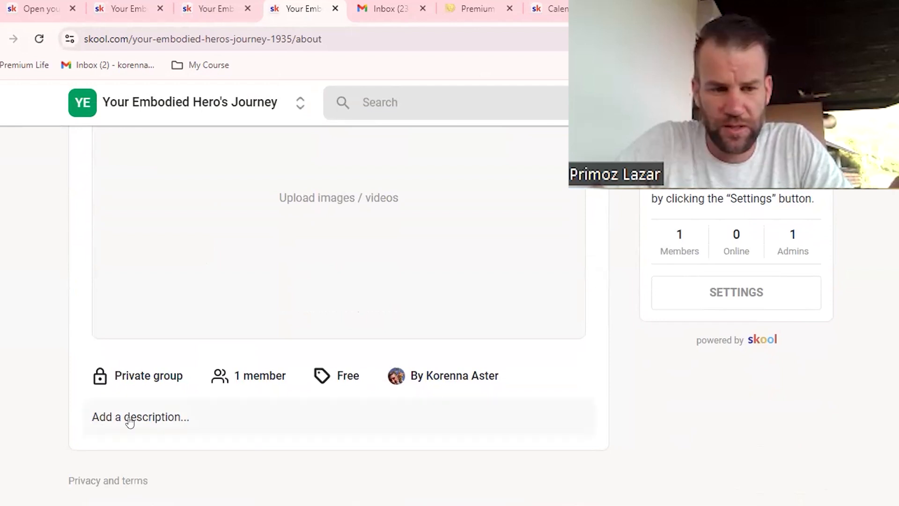
Step: Open the bookmarked Membership Offer Description document in Google Docs and read through to the special offer for founding members
left_click(204, 66)
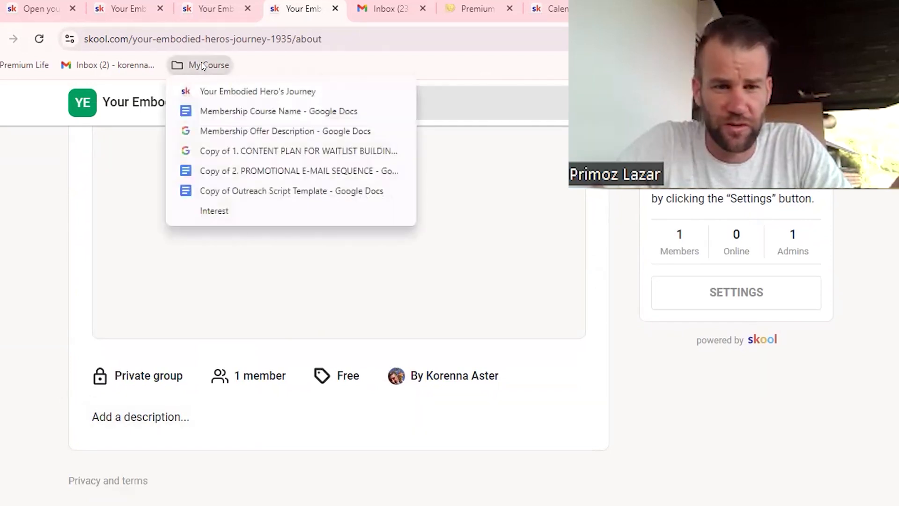
left_click(285, 131)
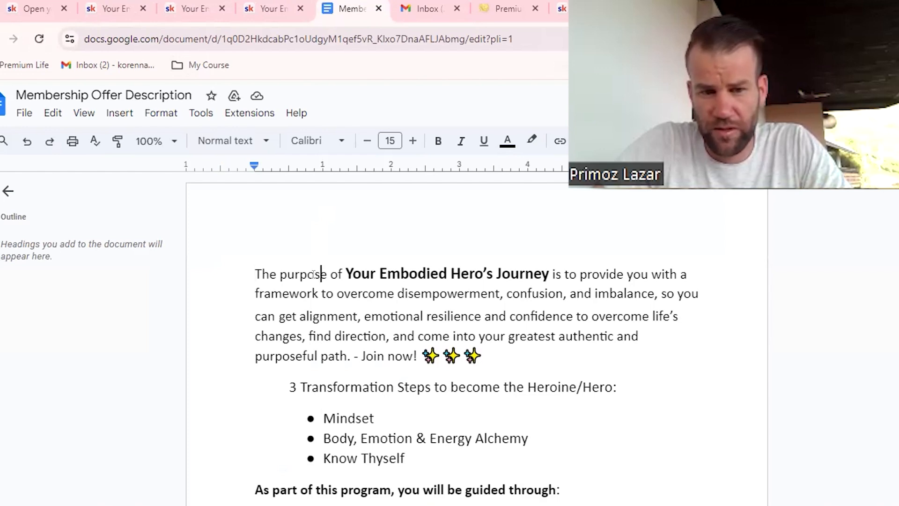
scroll(319, 290, "down", 2)
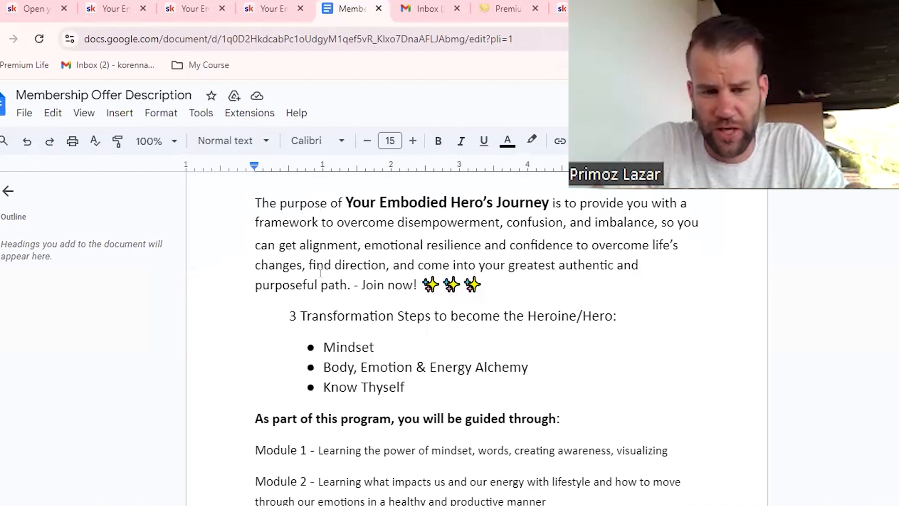
scroll(319, 300, "down", 5)
scroll(322, 315, "down", 6)
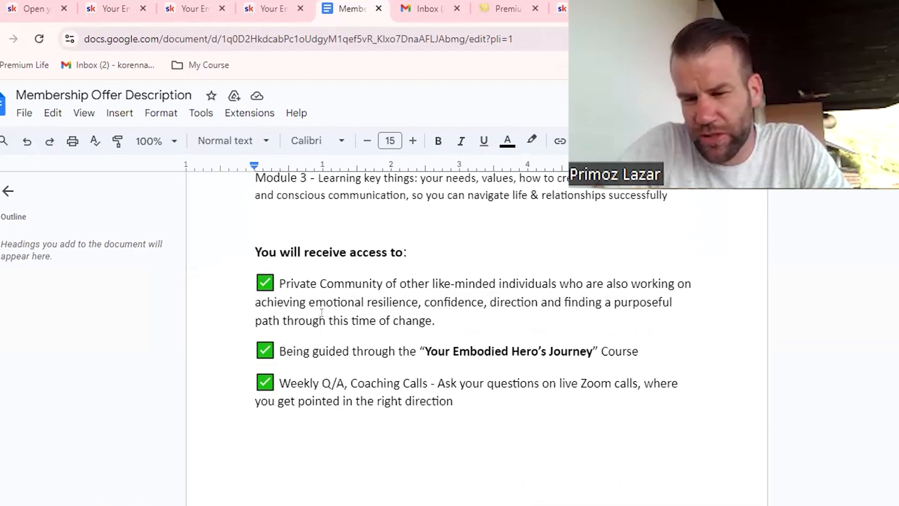
scroll(346, 341, "down", 5)
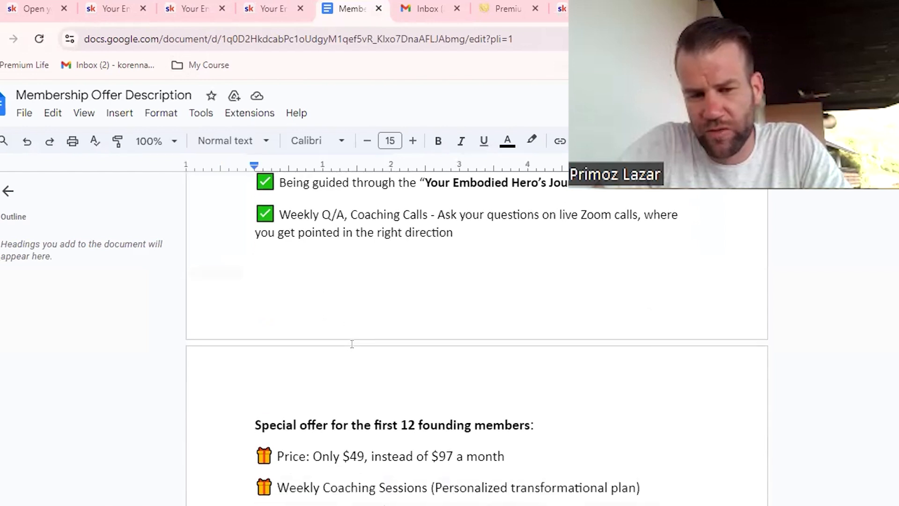
scroll(370, 323, "up", 2)
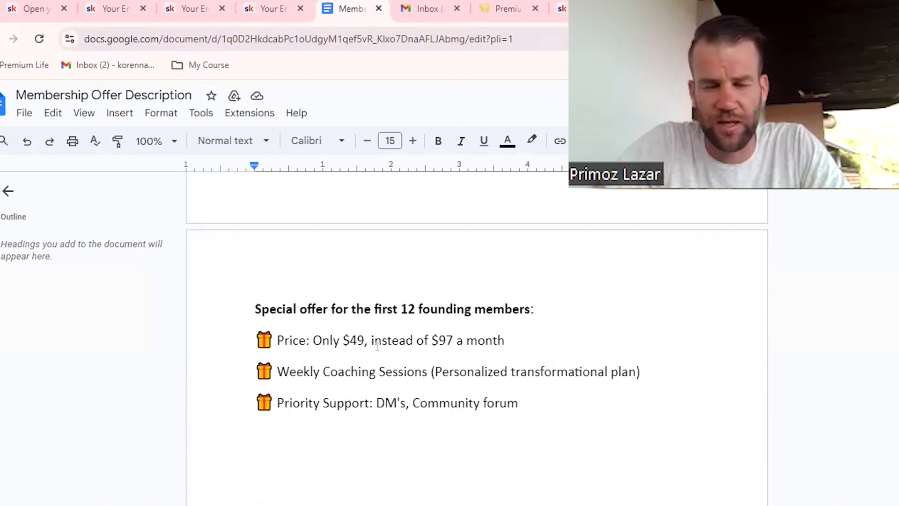
Step: Return to the Skool group's About page and open its description for editing, reviewing the images and videos area above it
key("ctrl+shift+Tab")
left_click(139, 413)
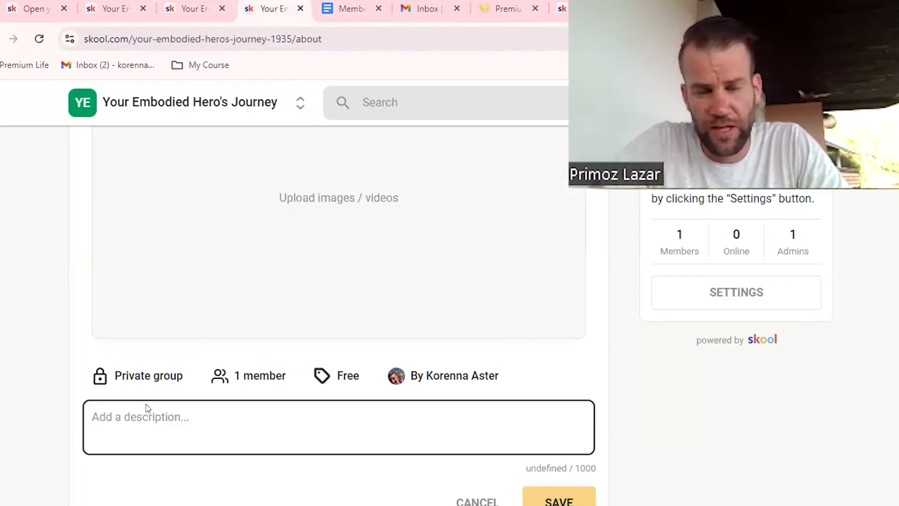
scroll(284, 230, "up", 3)
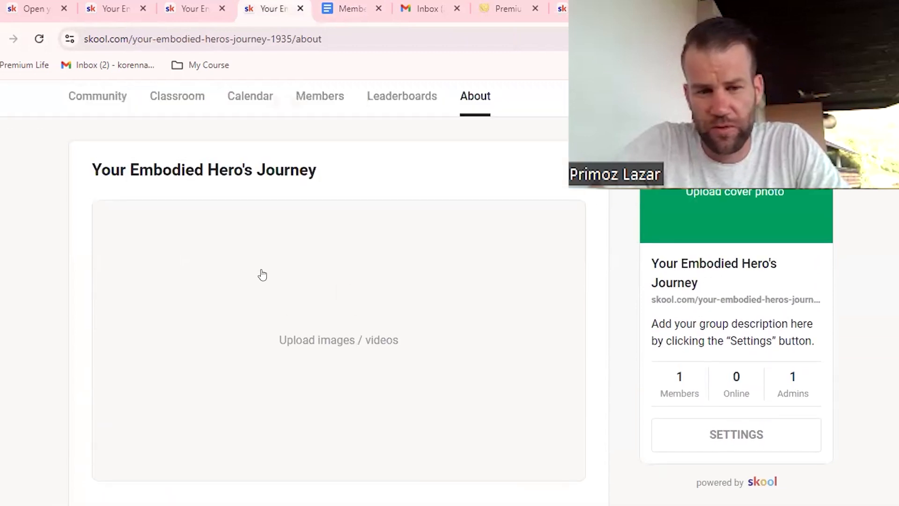
scroll(260, 276, "down", 2)
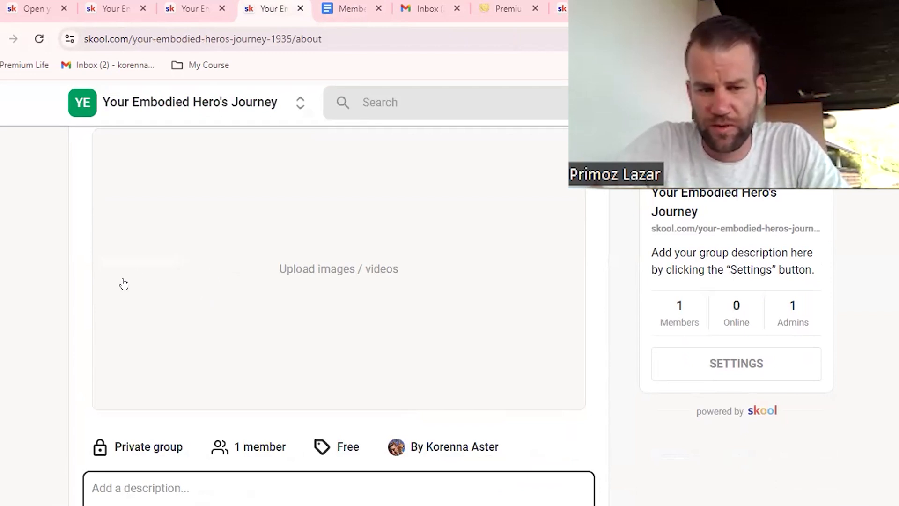
scroll(118, 295, "down", 1)
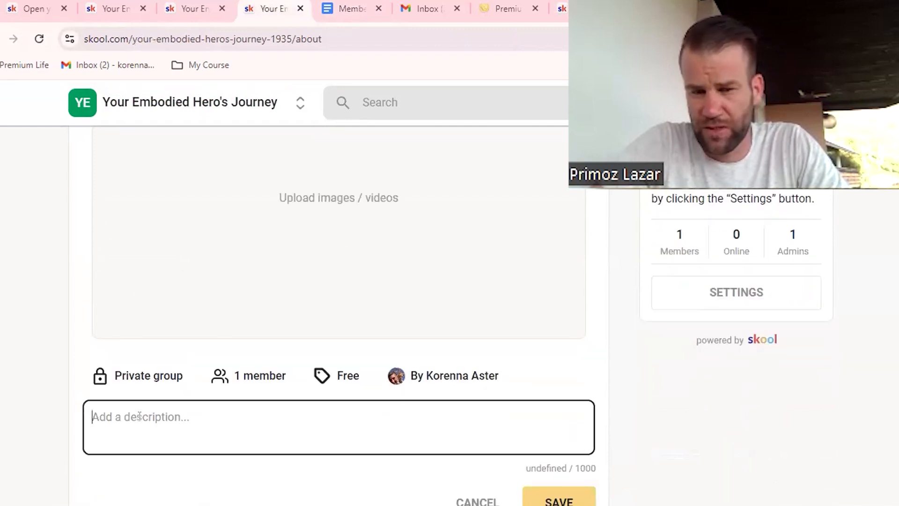
scroll(176, 415, "up", 3)
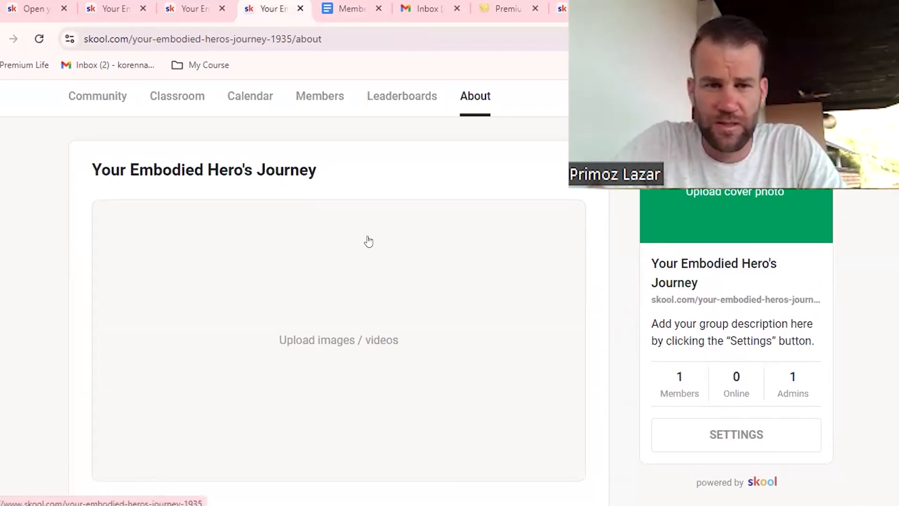
Step: Review the purpose paragraph, transformation steps and modules in the Membership Offer Description document in Google Docs
left_click(353, 14)
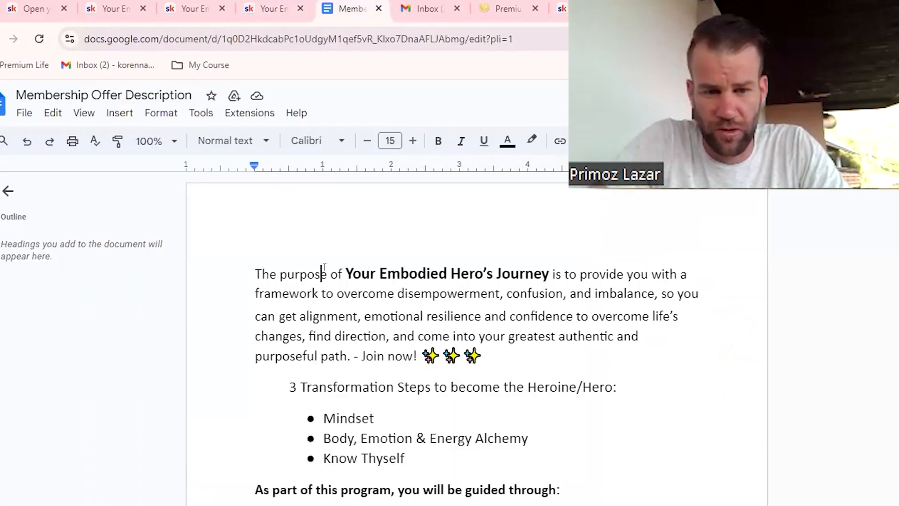
left_click_drag(324, 268, 347, 345)
left_click(332, 376)
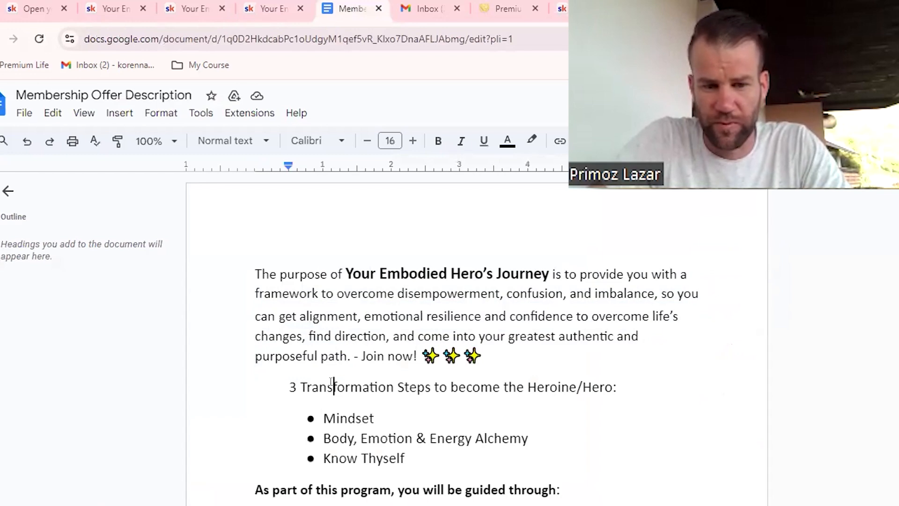
left_click_drag(331, 381, 354, 444)
scroll(345, 345, "down", 6)
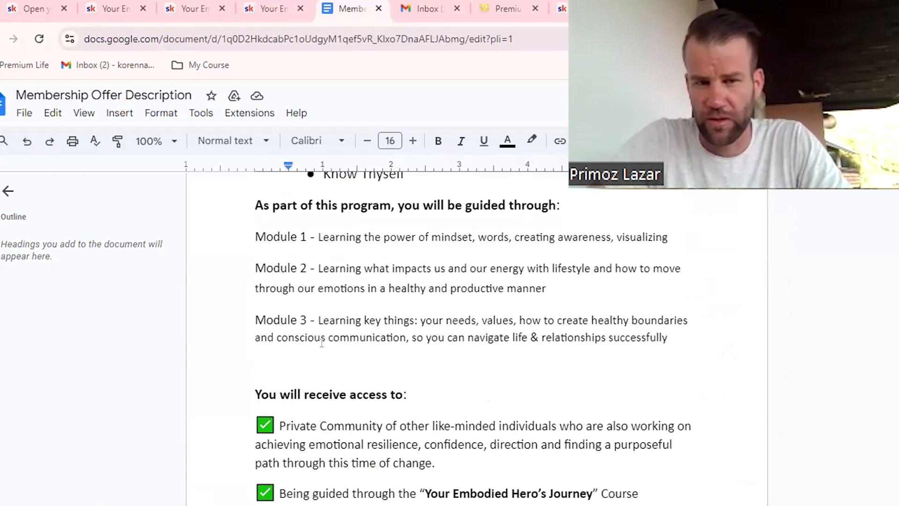
Step: Return to the Skool group's About page with its empty description and duplicate that page in a new browser tab
left_click(283, 12)
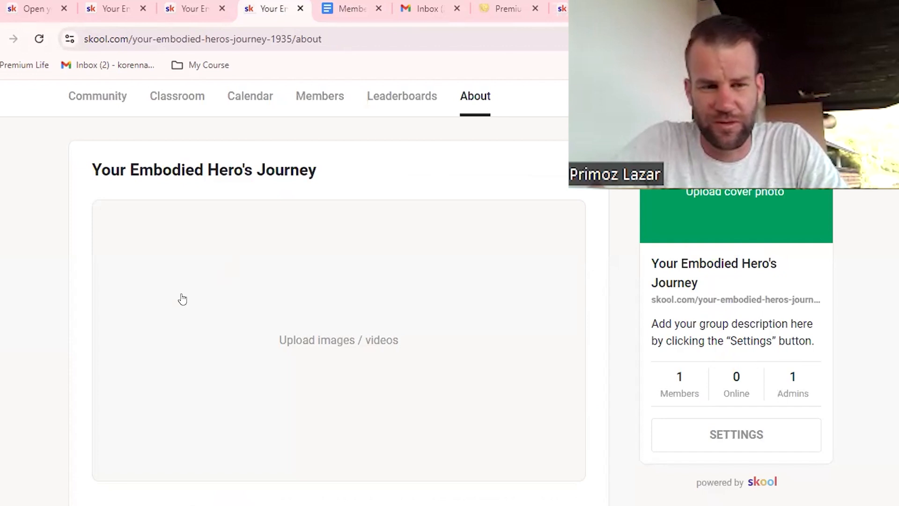
scroll(65, 351, "down", 5)
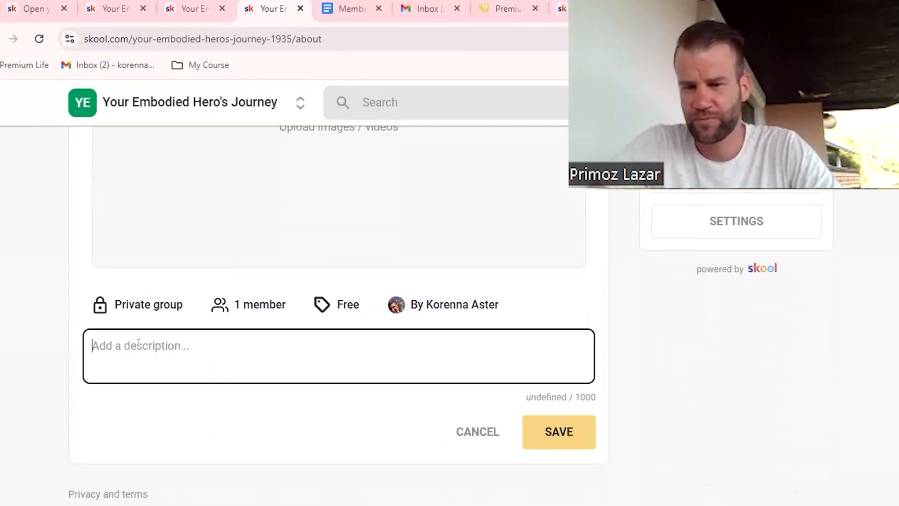
scroll(56, 253, "up", 2)
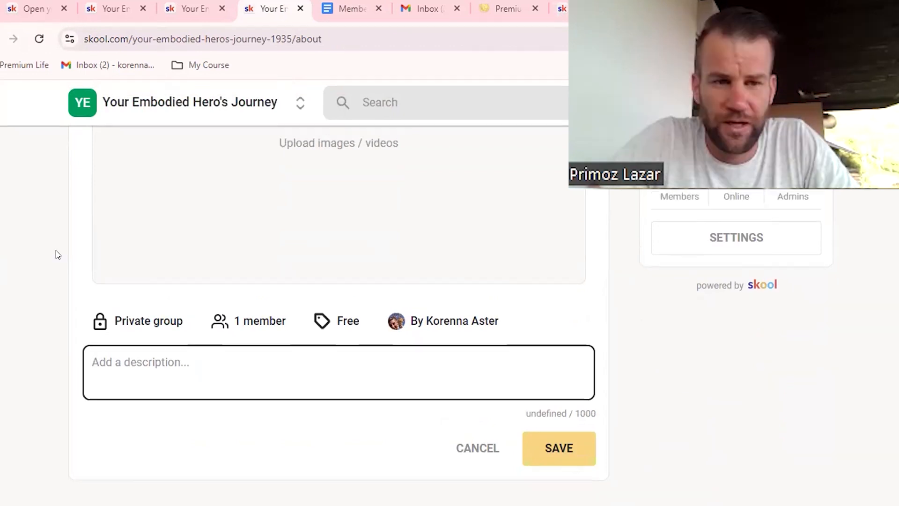
right_click(271, 10)
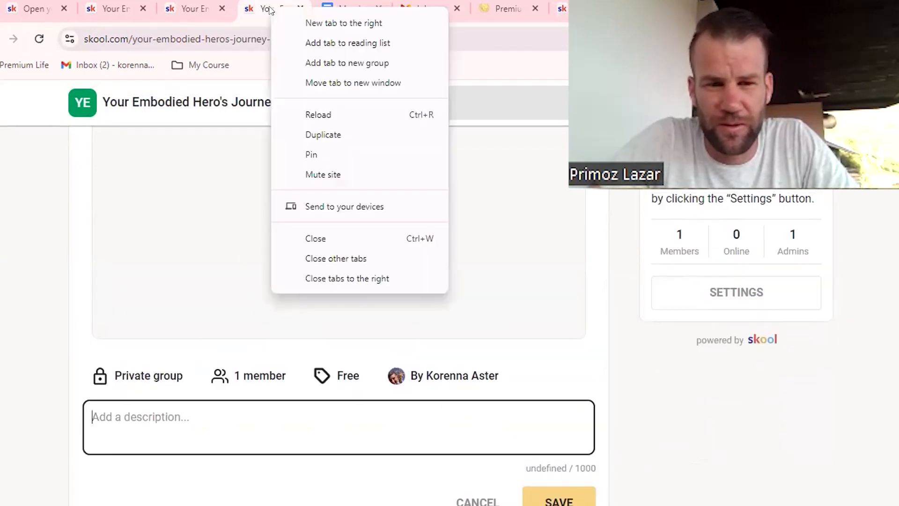
left_click(316, 135)
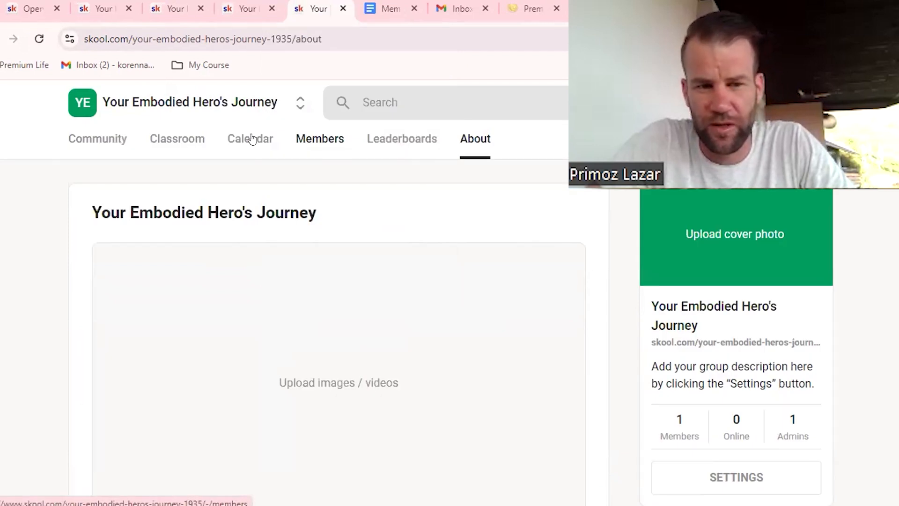
Step: Open the group's empty Classroom and review the "How this community works" course in the Premium Life Workshop classroom as an example
left_click(177, 140)
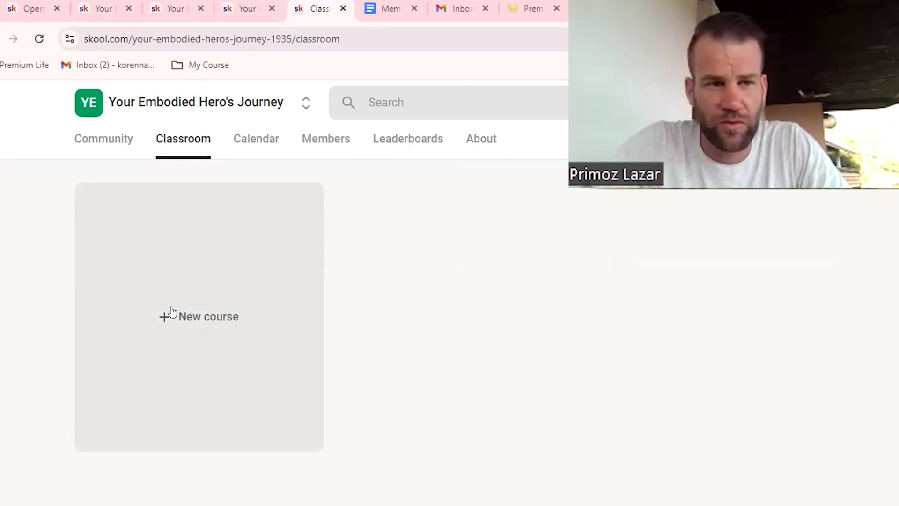
left_click(35, 10)
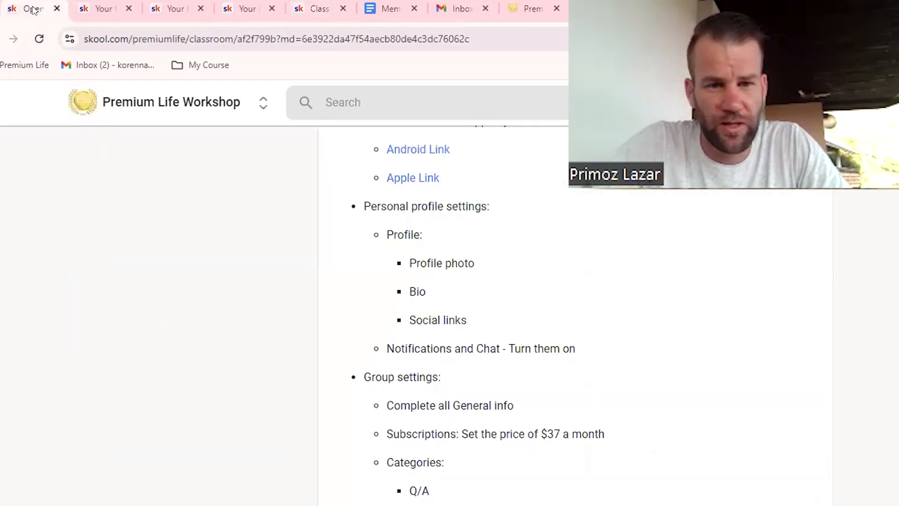
scroll(305, 274, "up", 10)
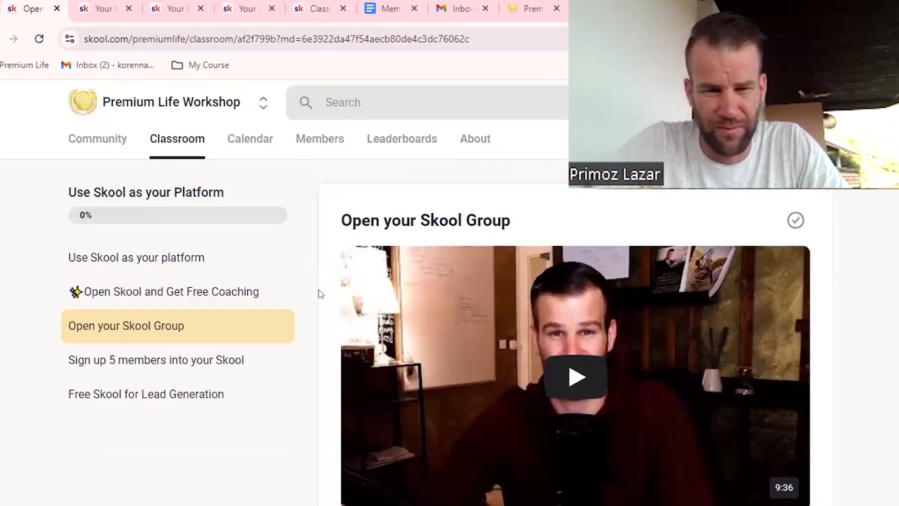
left_click(174, 140)
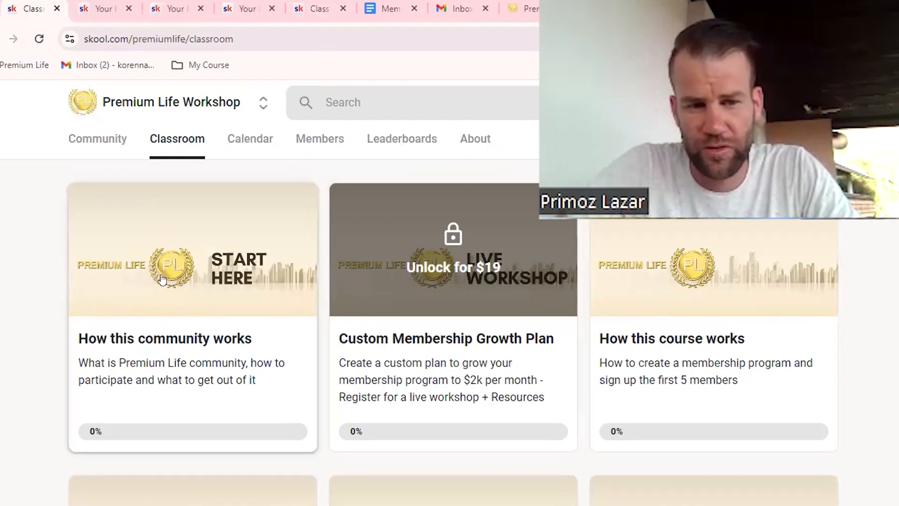
left_click(173, 302)
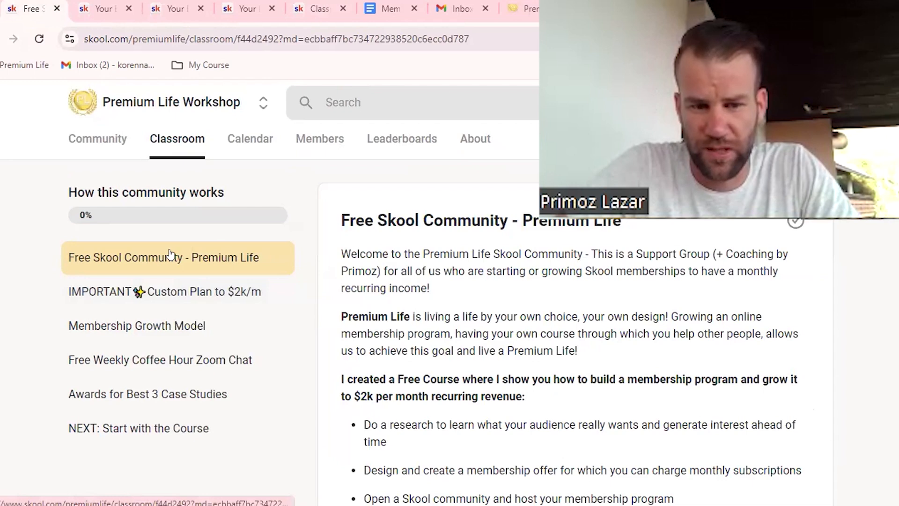
left_click_drag(342, 215, 411, 374)
left_click(408, 379)
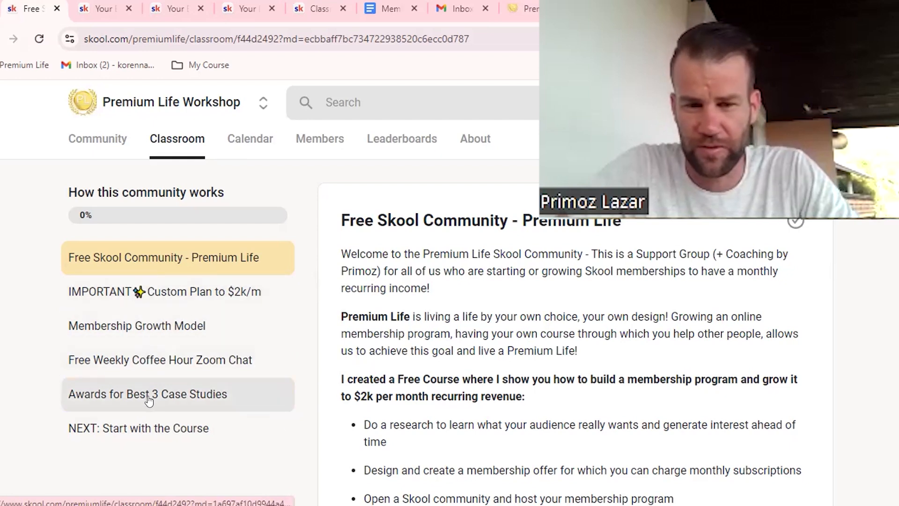
Step: Return to the Your Embodied Hero's Journey classroom and add a published, open-access course named "How this community works"
key("ctrl+5")
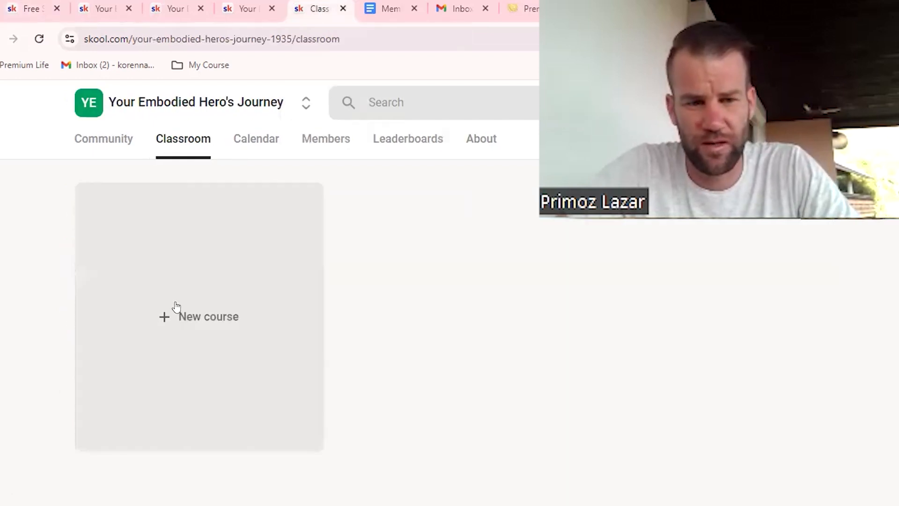
left_click(188, 313)
left_click(243, 160)
type("How this community works")
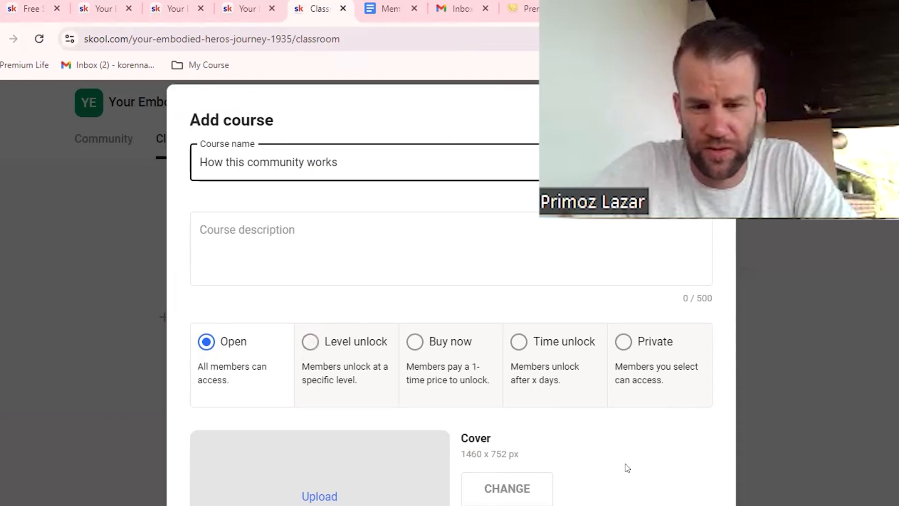
scroll(624, 467, "down", 3)
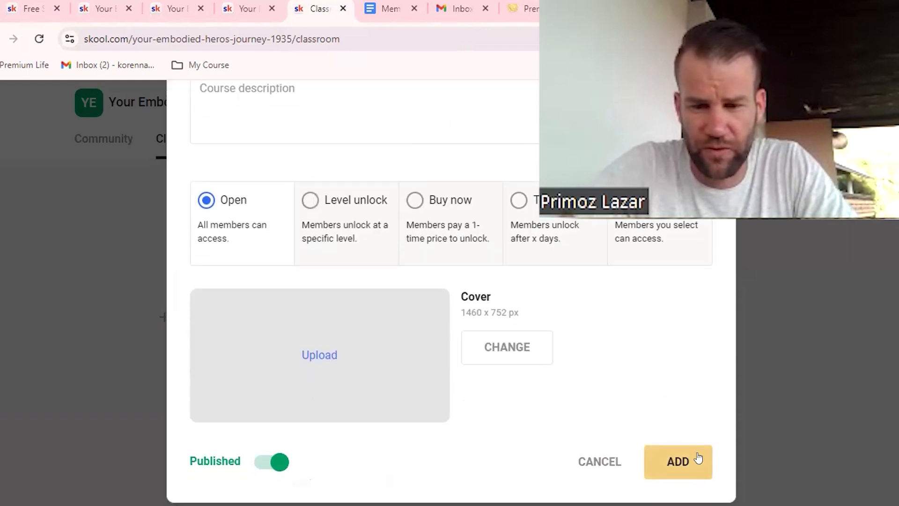
left_click(681, 462)
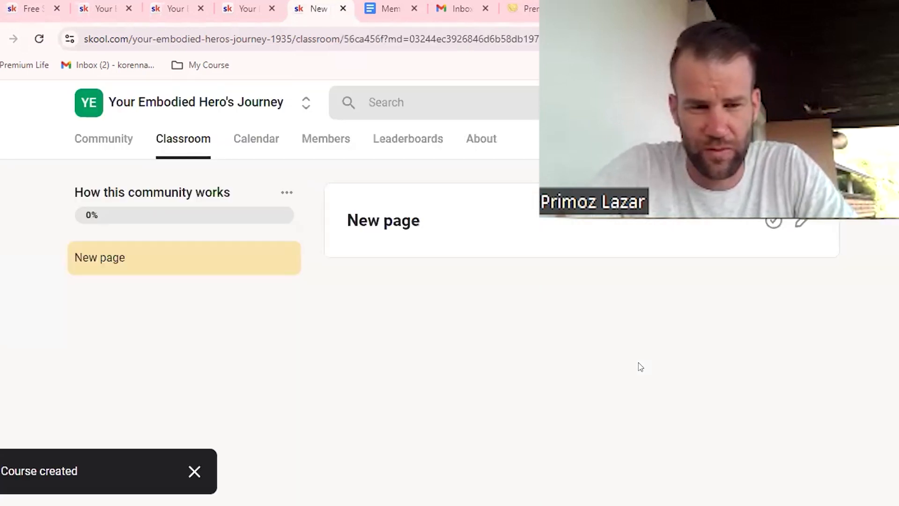
Step: Add a second open-access, published course named "My main course" and return to the classroom's course overview
left_click(186, 146)
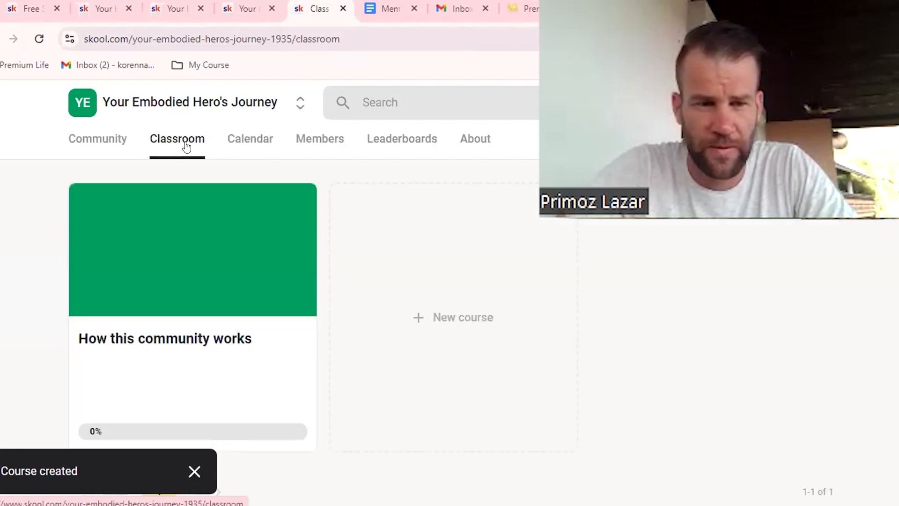
left_click(480, 322)
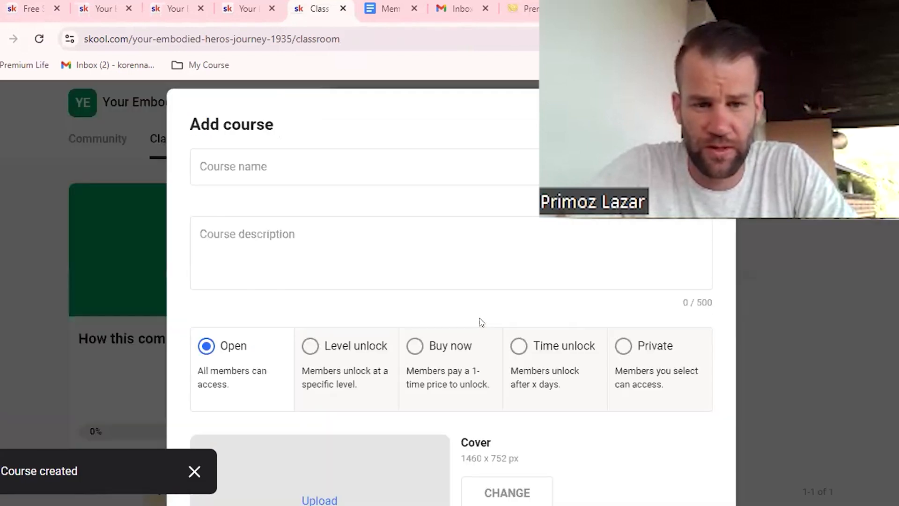
left_click(244, 169)
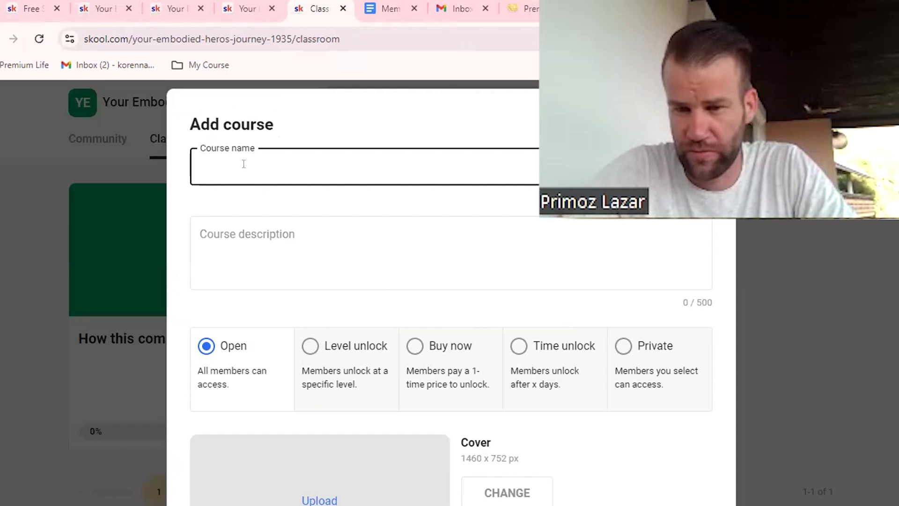
type("My main")
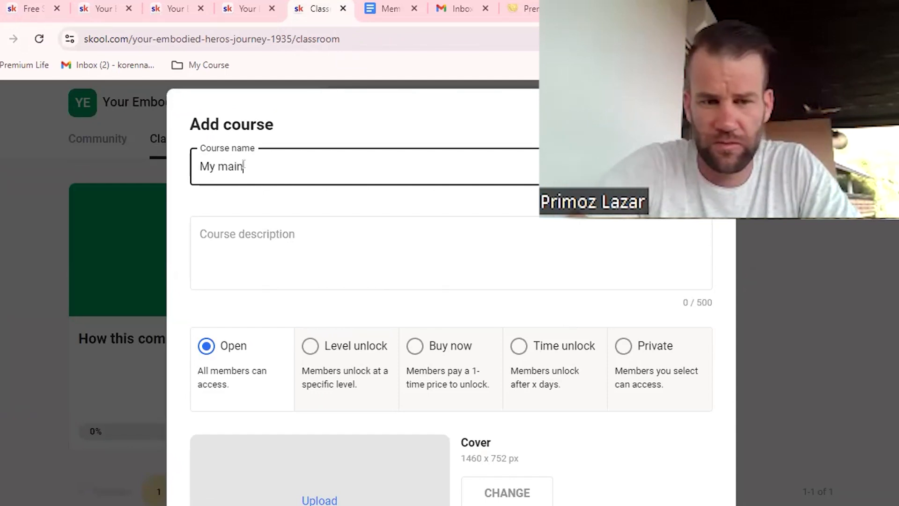
type(" course")
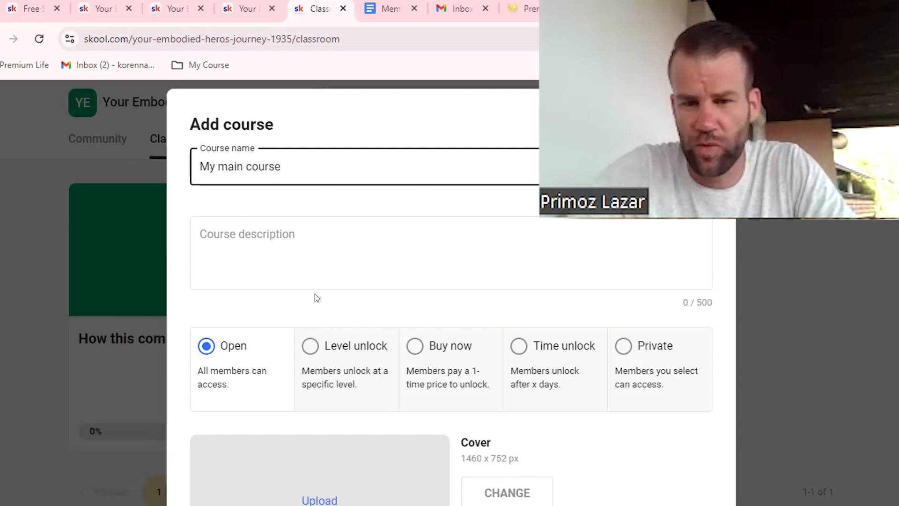
scroll(635, 275, "down", 3)
left_click(669, 460)
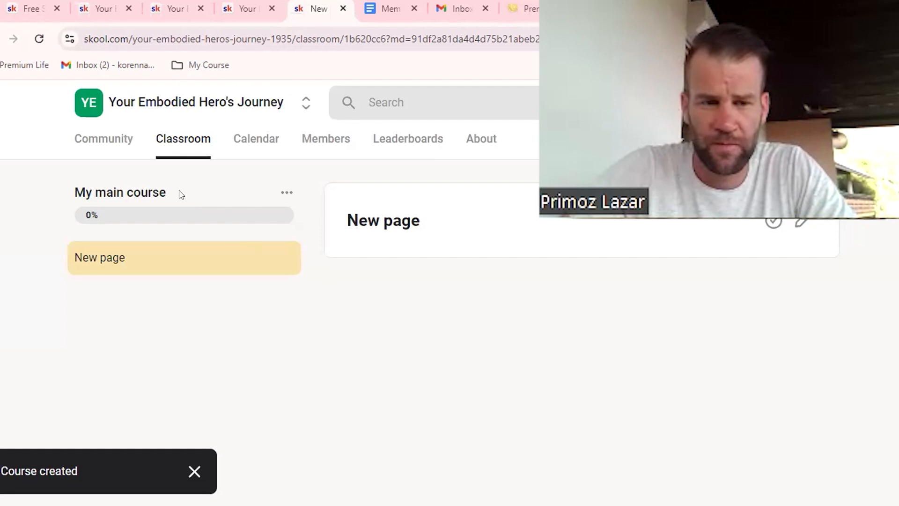
left_click(181, 142)
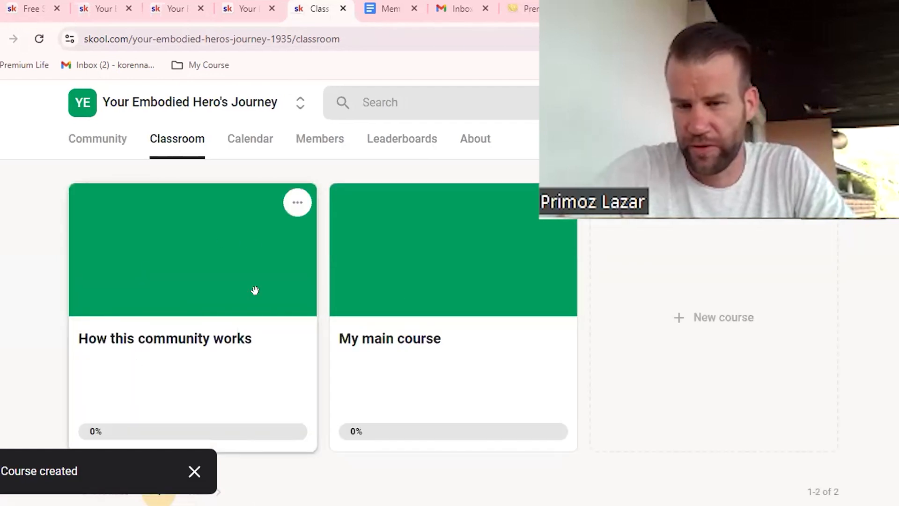
Step: Open the group's Calendar and start a custom event titled "Group Call"
left_click(260, 137)
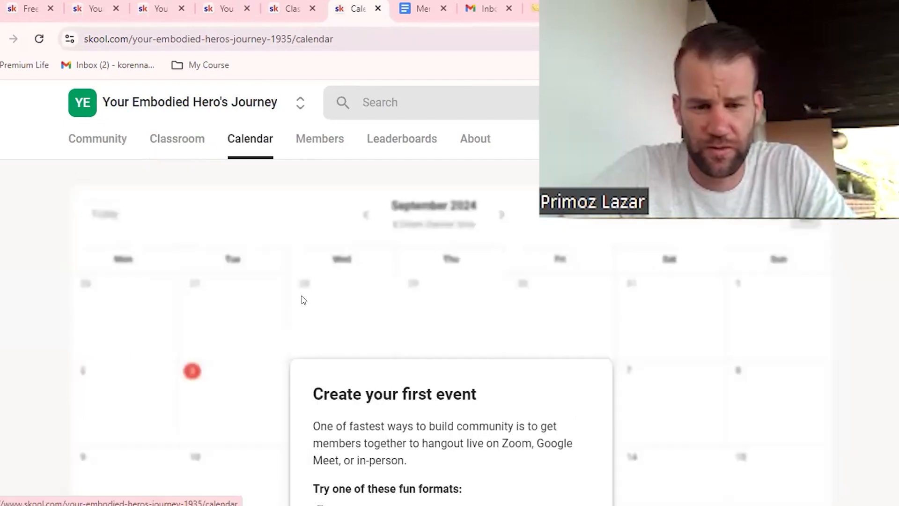
scroll(304, 300, "down", 3)
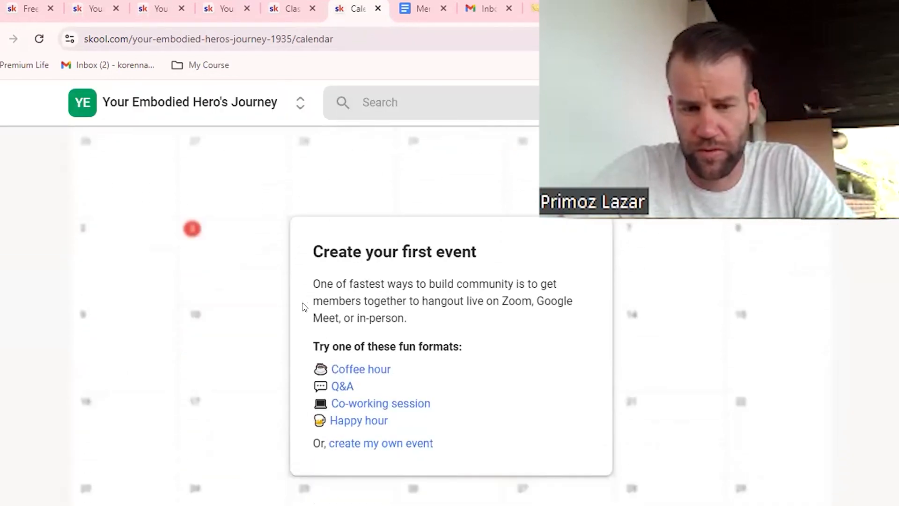
left_click(388, 441)
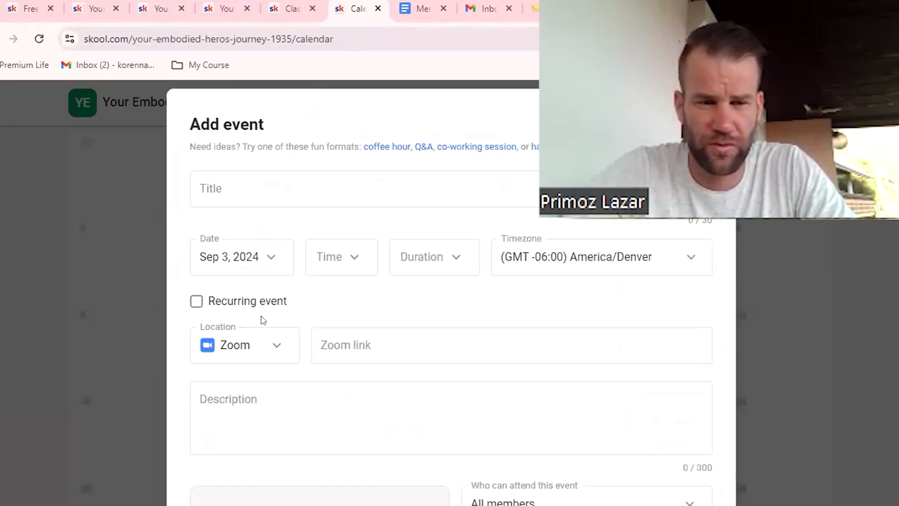
left_click(219, 185)
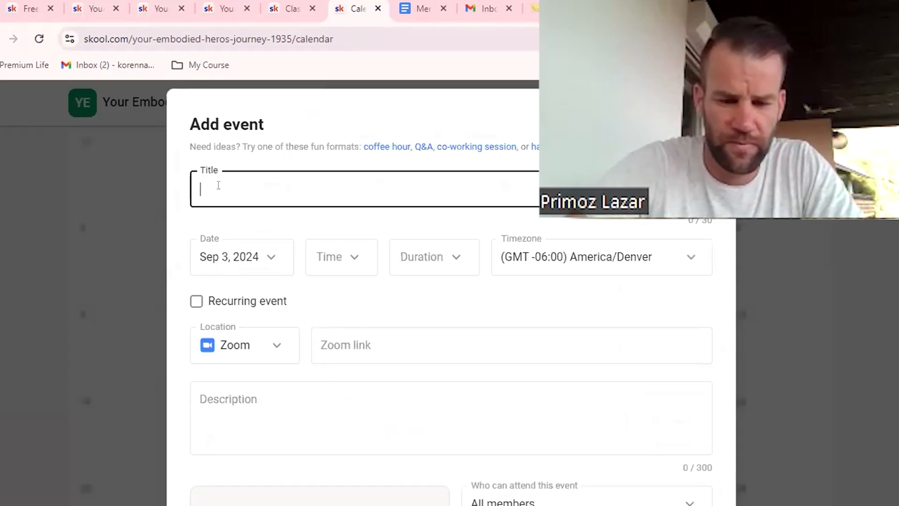
type("Gr")
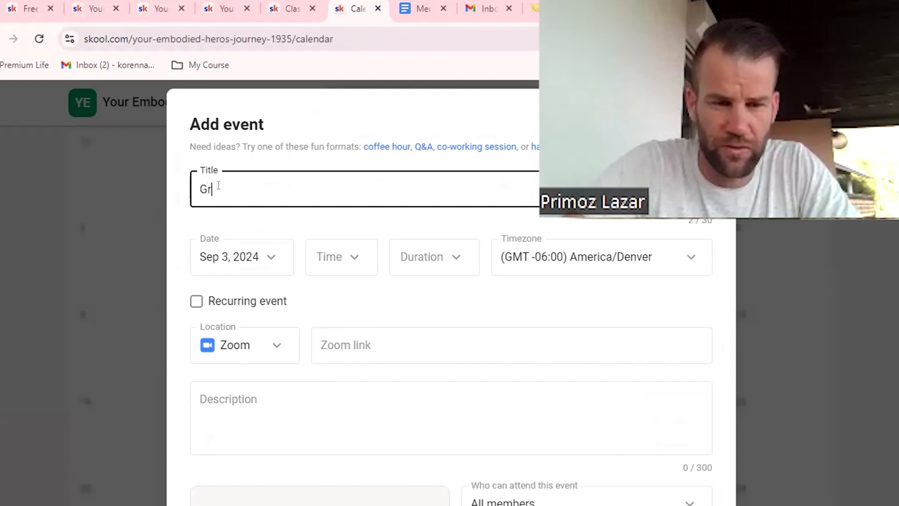
type("oup Call")
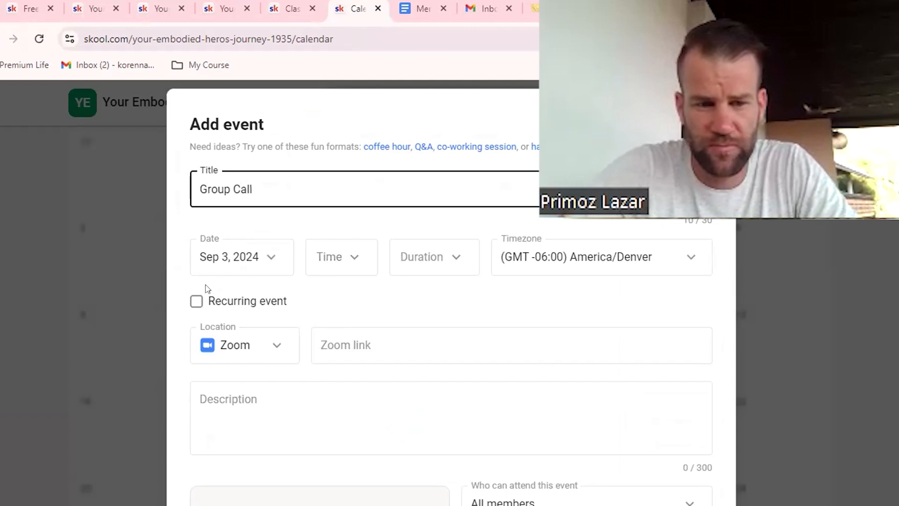
Step: Make the Group Call a recurring event dated Sep 10, 2024 at 12pm with a duration of 1 hour
left_click(196, 301)
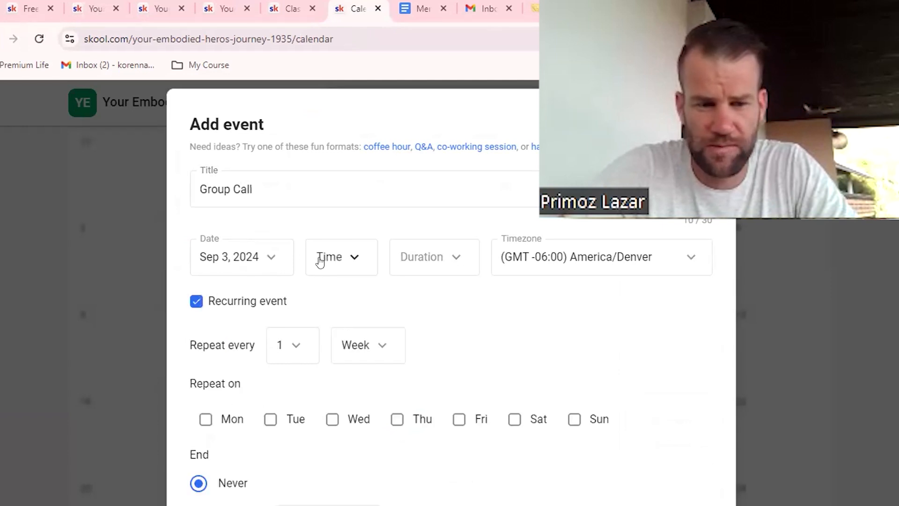
left_click(271, 255)
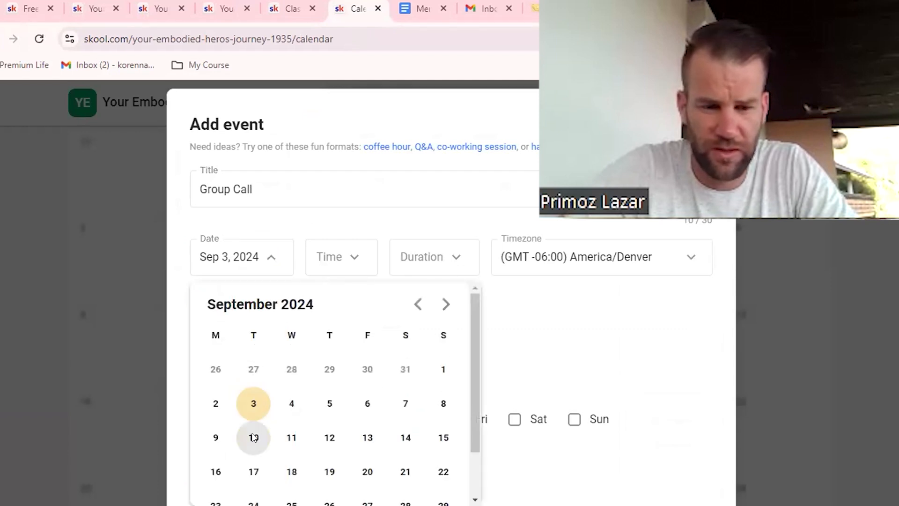
left_click(253, 437)
left_click(352, 258)
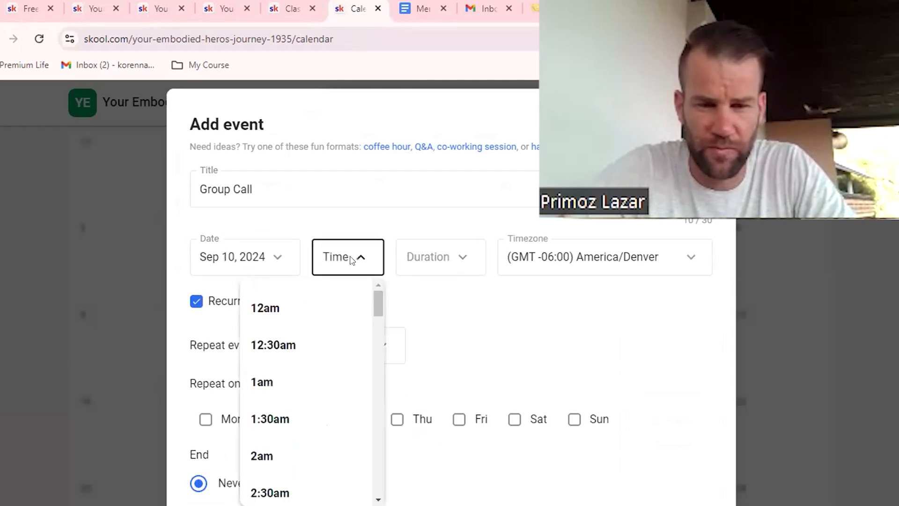
scroll(311, 378, "down", 15)
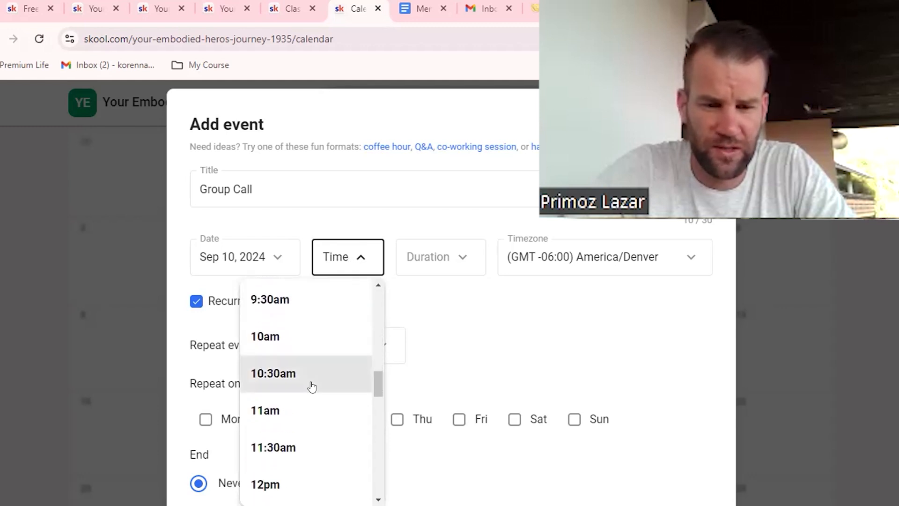
scroll(311, 385, "down", 3)
left_click(327, 341)
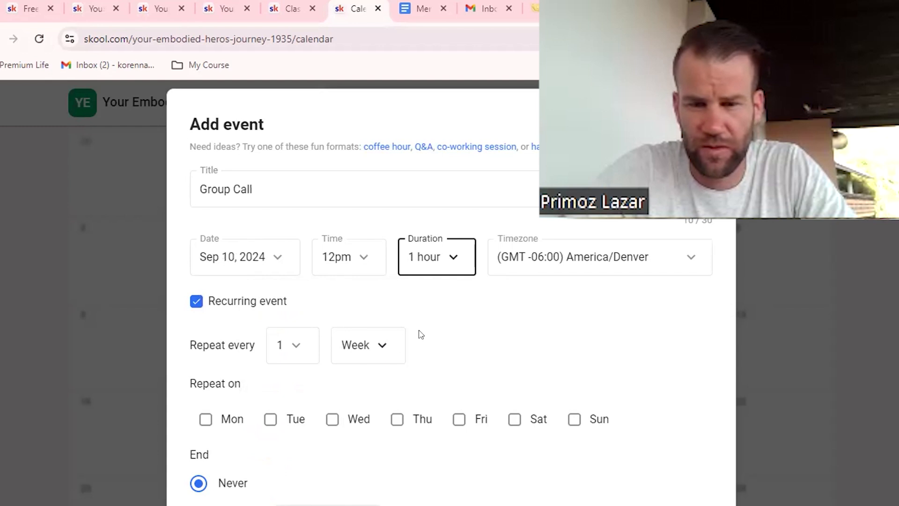
Step: Check the event's timezone choices, keeping America/Denver, and set the weekly recurrence to repeat on Tuesday
left_click(594, 250)
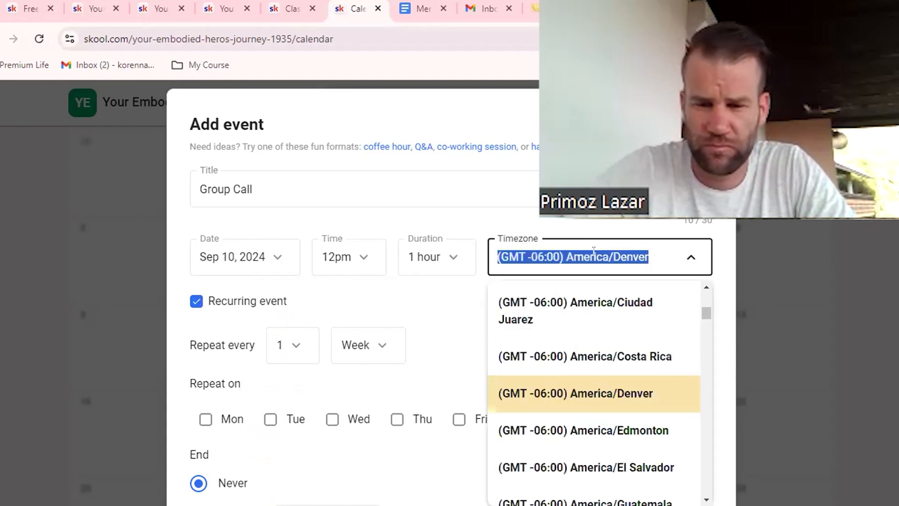
left_click(454, 295)
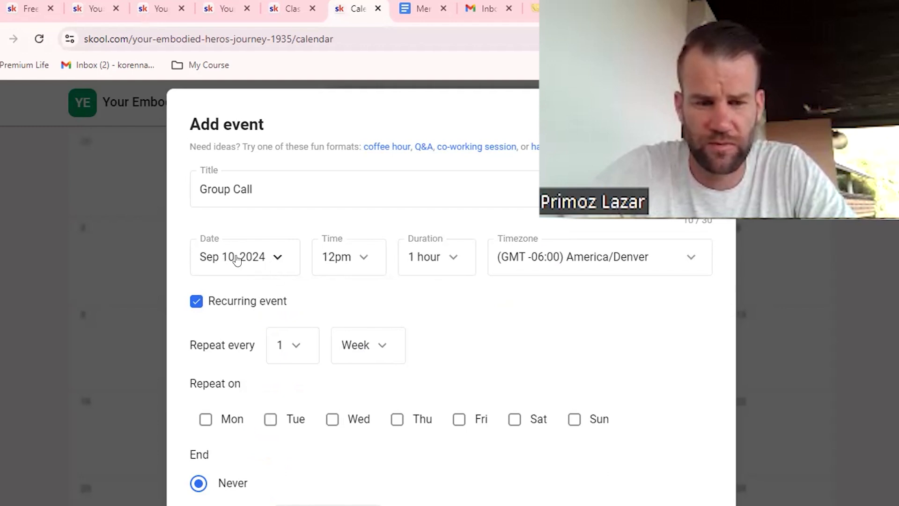
left_click(270, 419)
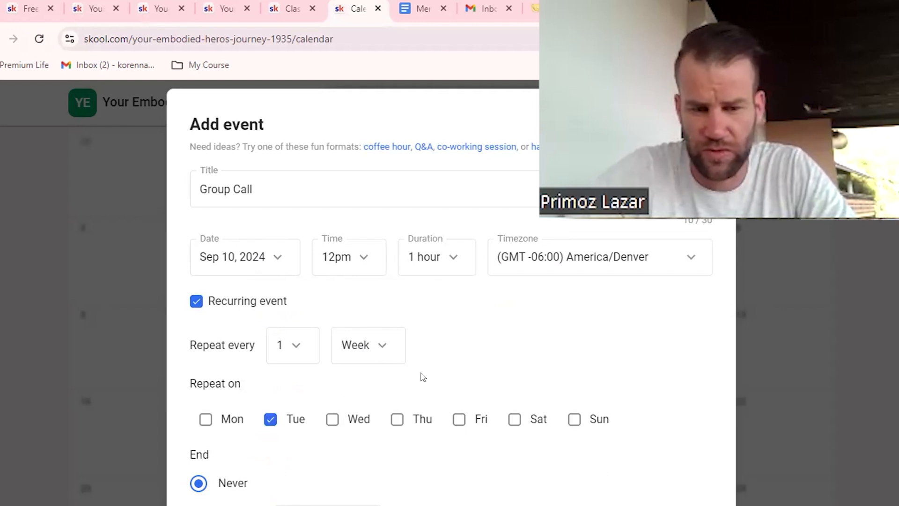
scroll(259, 287, "down", 5)
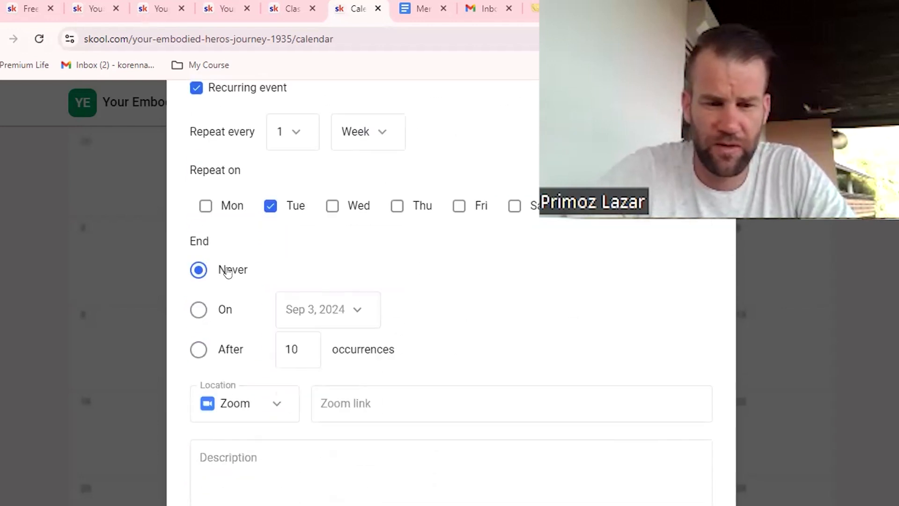
scroll(366, 376, "down", 2)
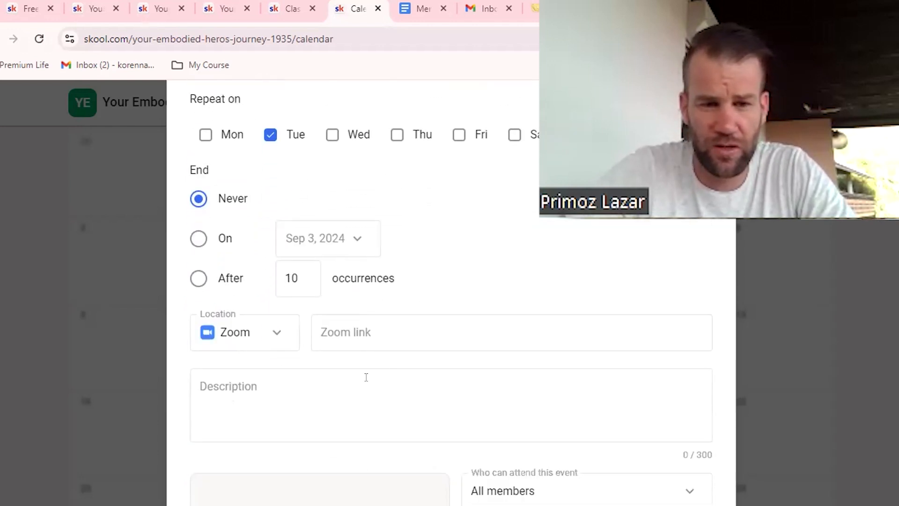
Step: Leave the Zoom link and description empty, keep the event open to all members with no end date, and add it to the calendar
left_click(346, 332)
left_click(244, 386)
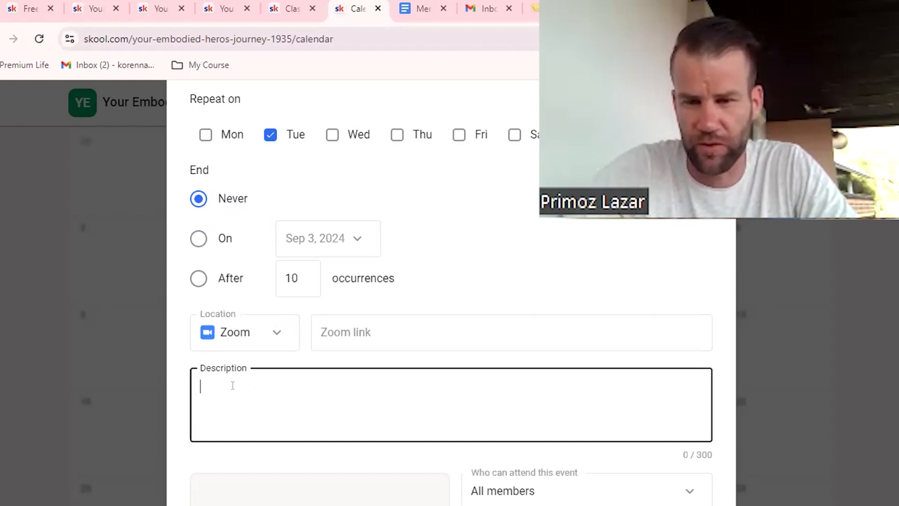
scroll(241, 389, "down", 3)
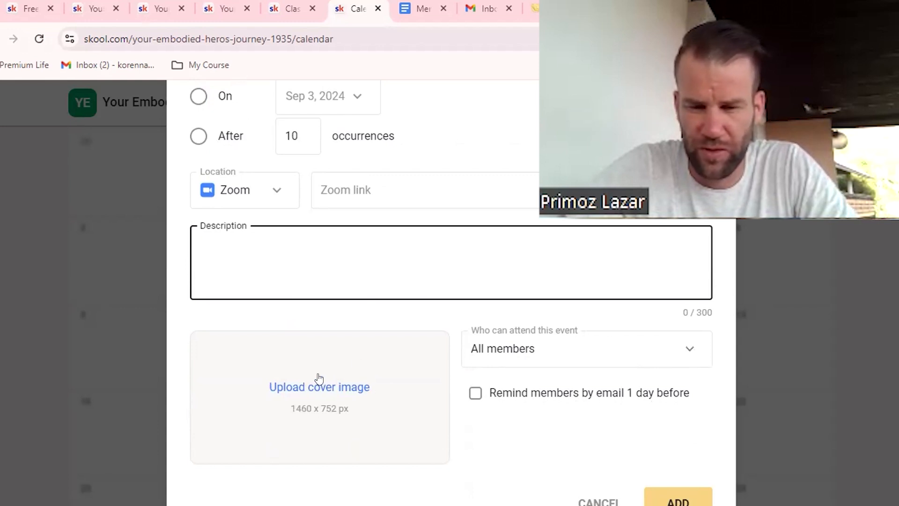
scroll(323, 379, "down", 1)
left_click(680, 450)
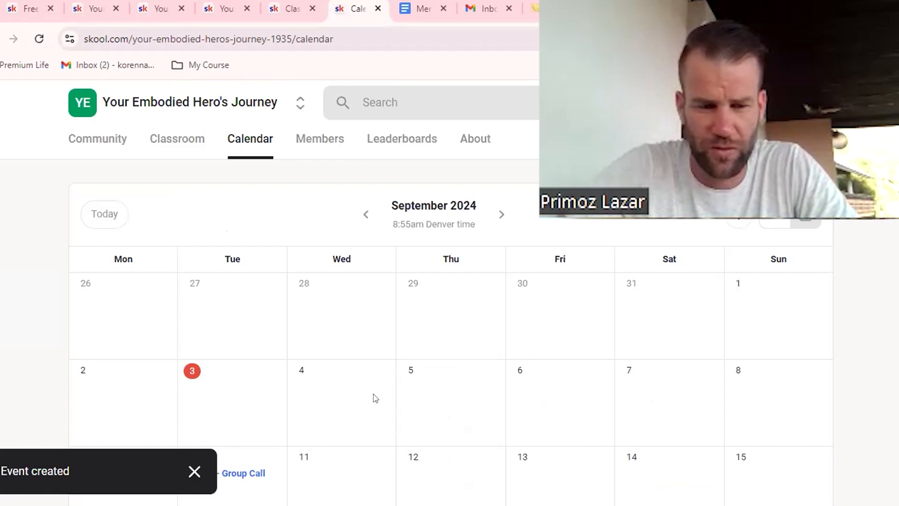
Step: Open the September 10 Group Call from the calendar for editing across all events and review its title and recurrence settings
scroll(263, 377, "down", 5)
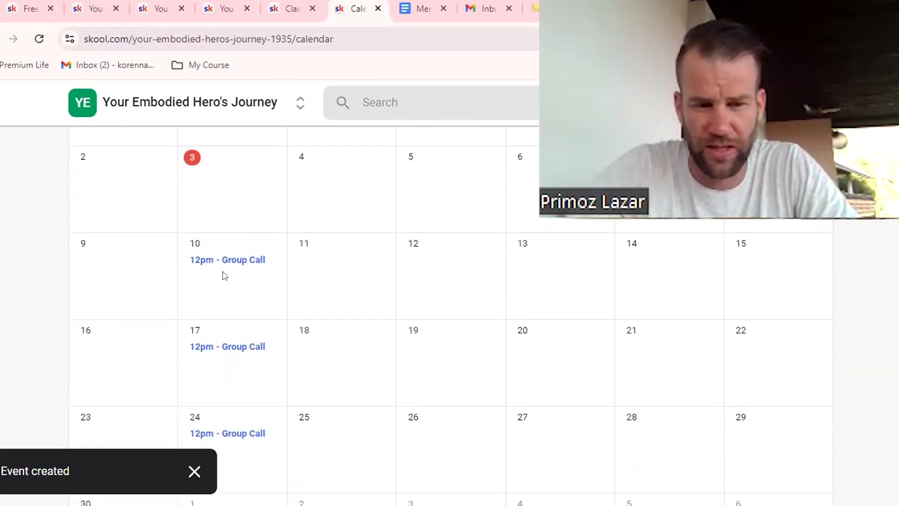
left_click(229, 260)
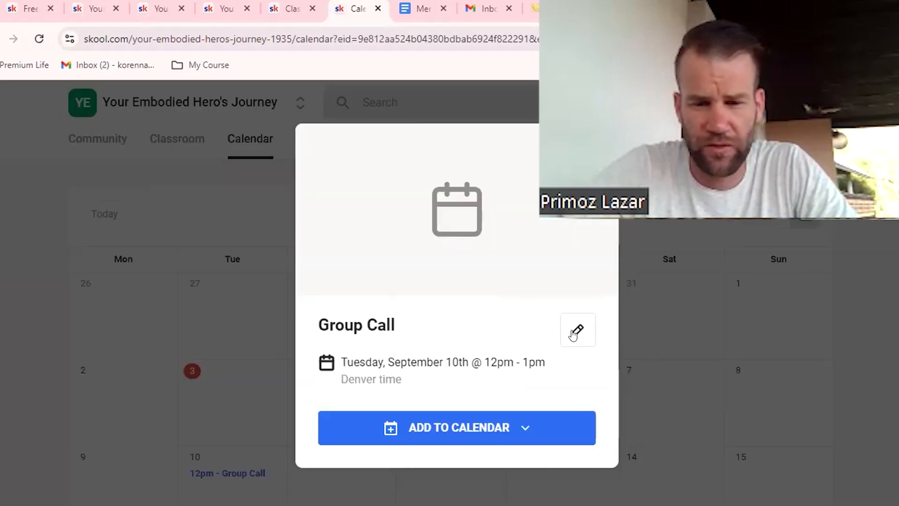
left_click(578, 330)
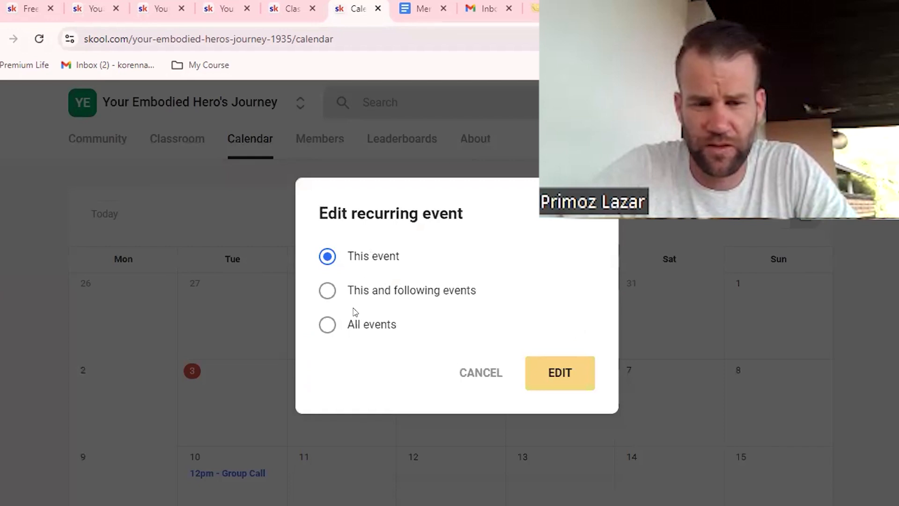
left_click(355, 322)
left_click(541, 371)
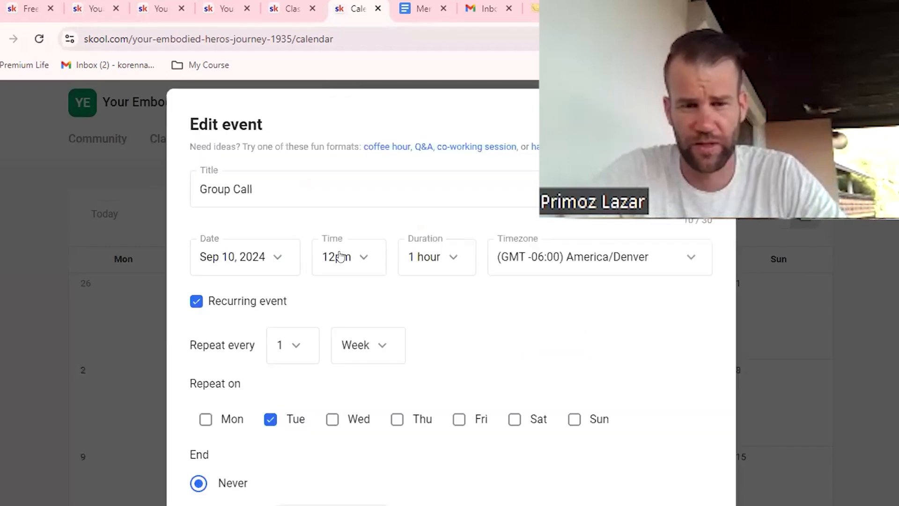
left_click(229, 191)
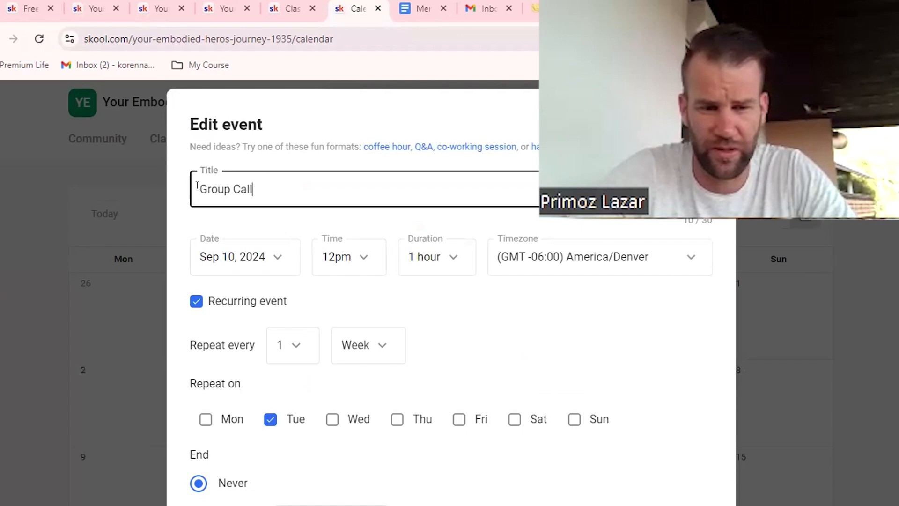
key("ctrl+a")
left_click(508, 349)
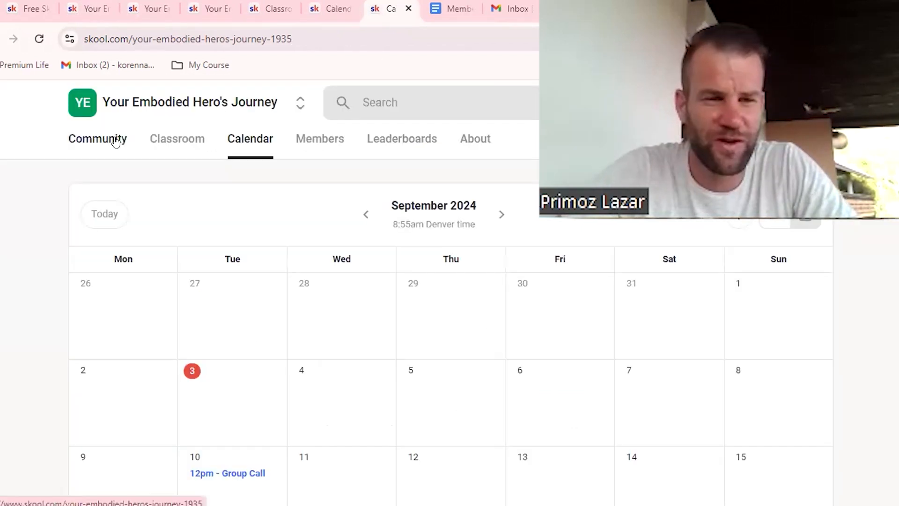
Step: Open the group's Community page, and copy the welcome post template from the "Open your Skool Group" lesson in the Premium Life Workshop classroom
left_click(105, 143)
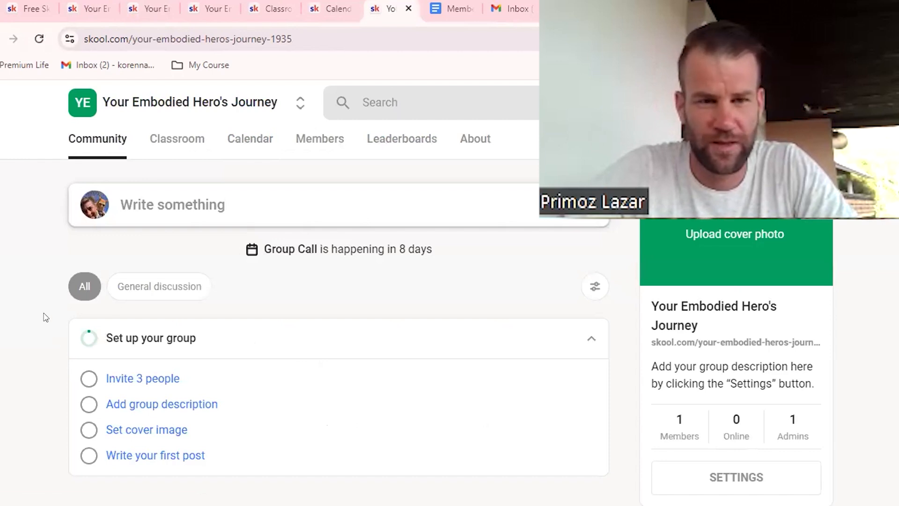
left_click(21, 4)
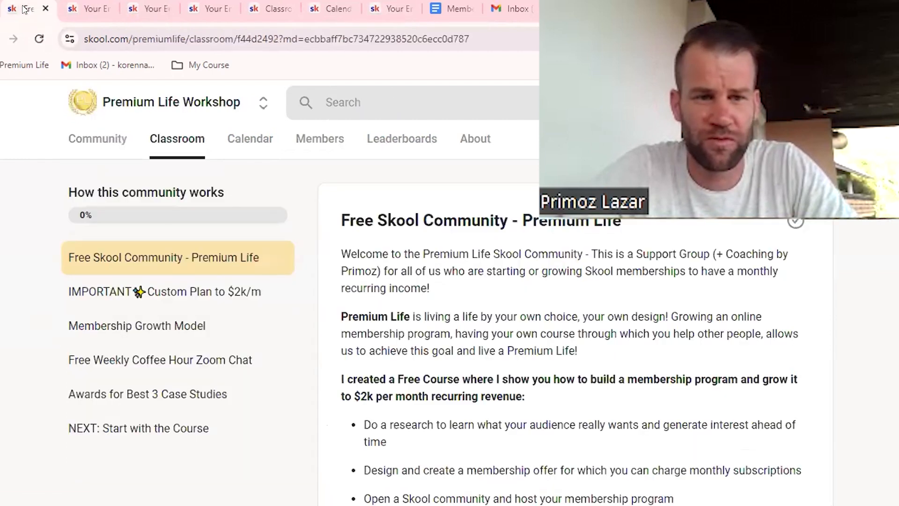
left_click(184, 143)
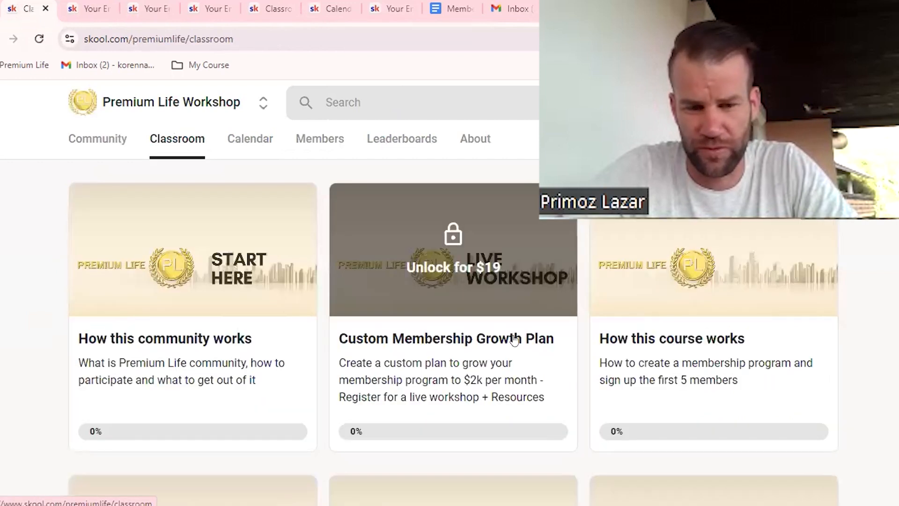
scroll(514, 339, "down", 3)
left_click(386, 341)
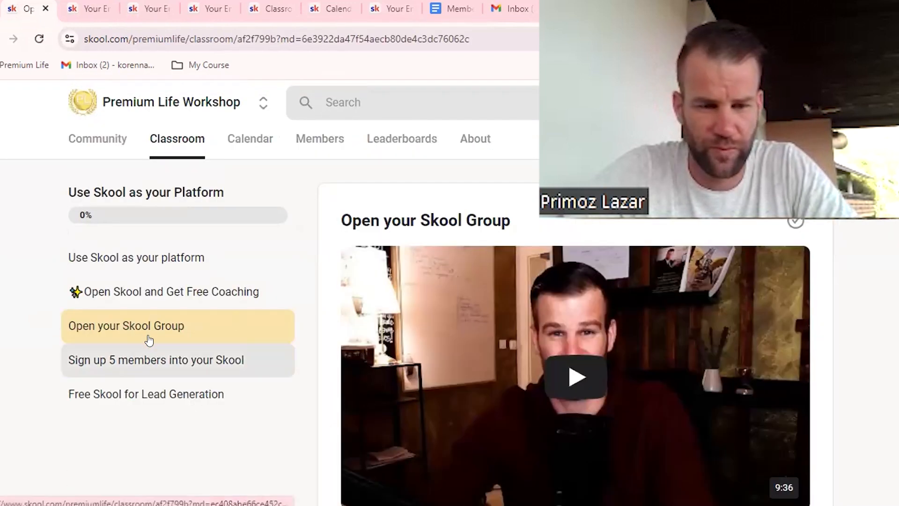
scroll(325, 319, "down", 15)
scroll(325, 319, "down", 18)
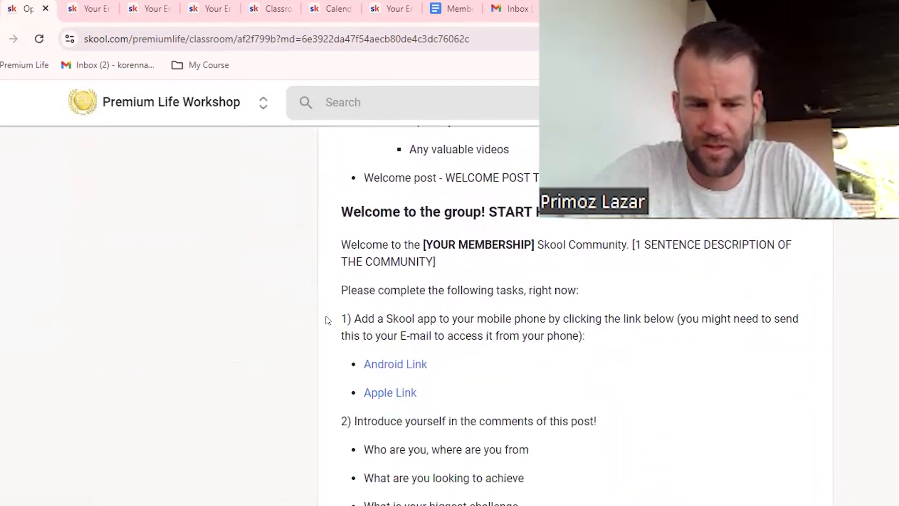
left_click_drag(342, 205, 580, 426)
key("ctrl+c")
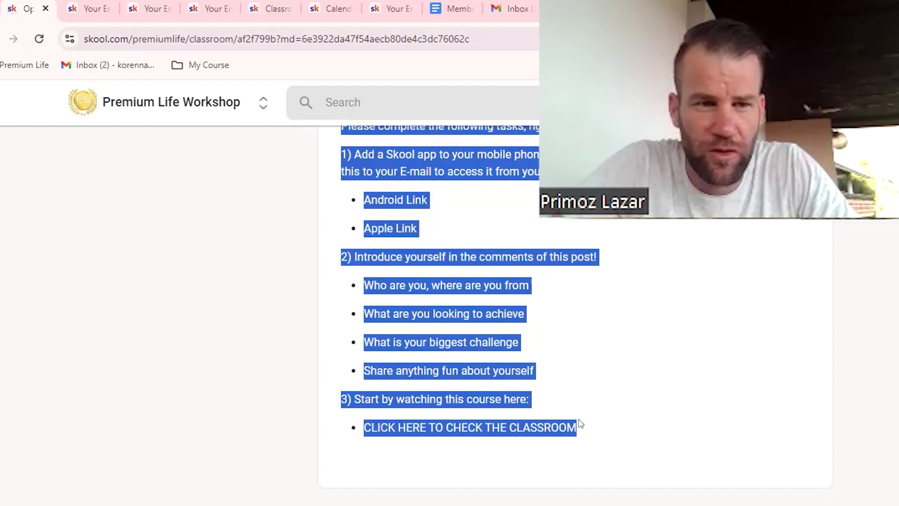
Step: Paste the welcome template into the body of a new community post and insert a blank line before item 2
left_click(389, 9)
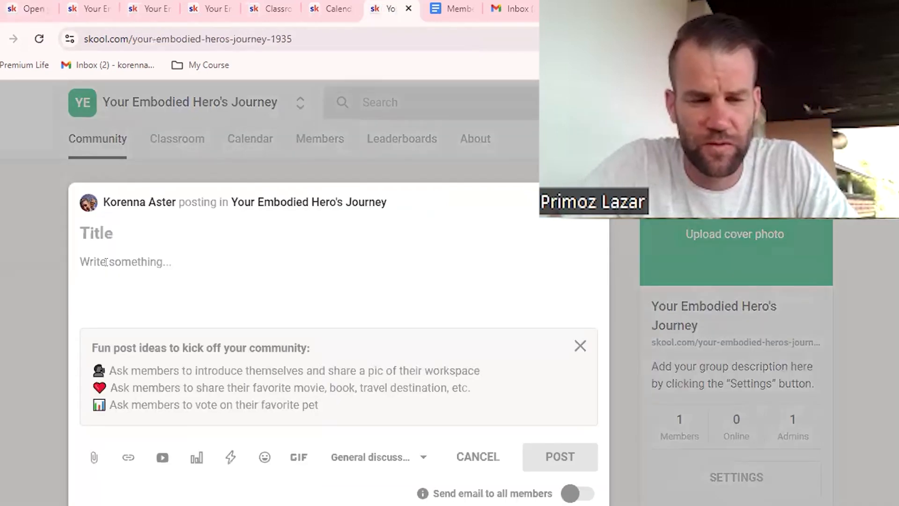
key("ctrl+v")
left_click(171, 275)
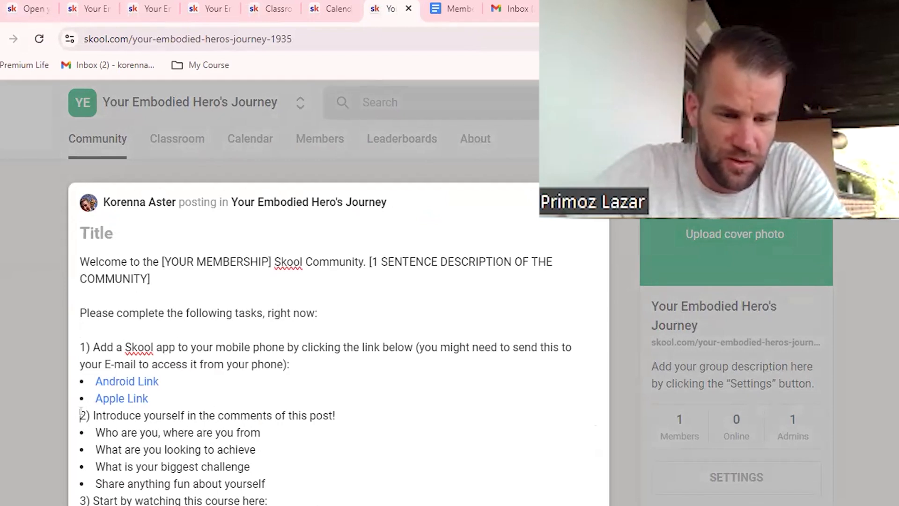
key("Return")
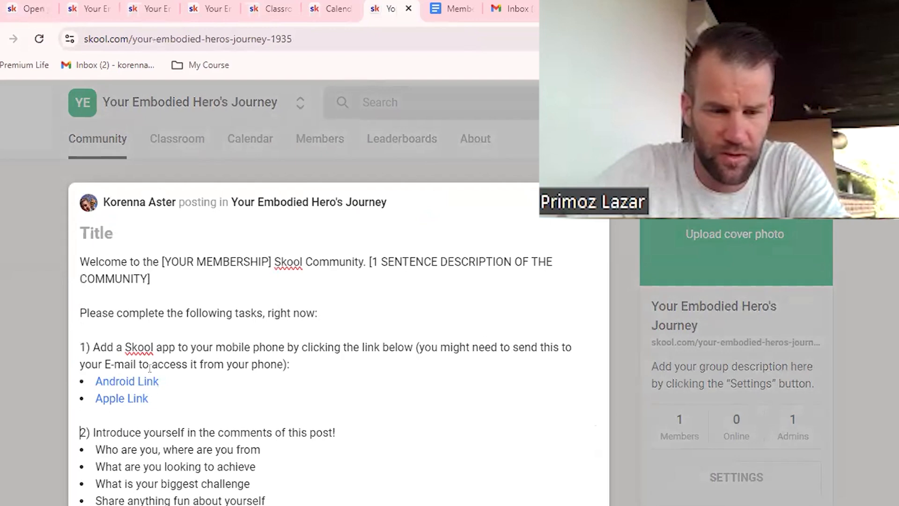
Step: Review the post's app links and introduction task, and insert a blank line before item 3
scroll(178, 337, "down", 3)
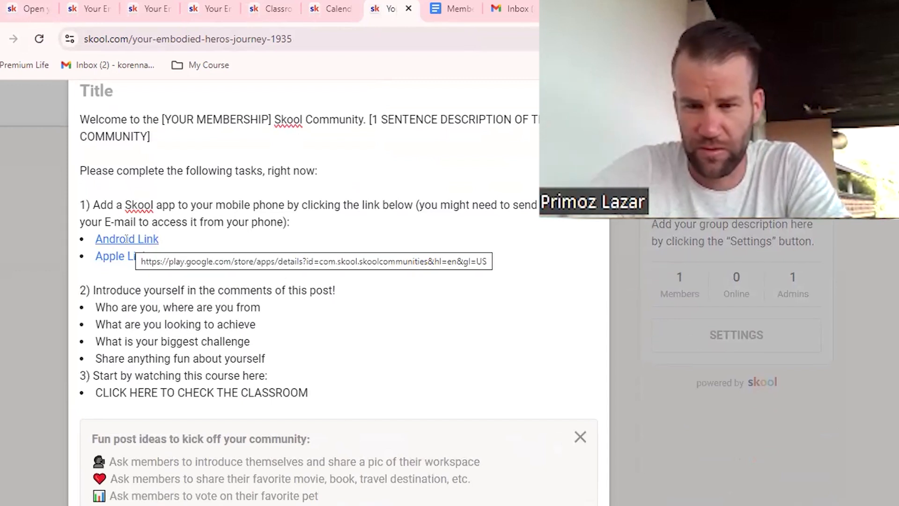
left_click(113, 206)
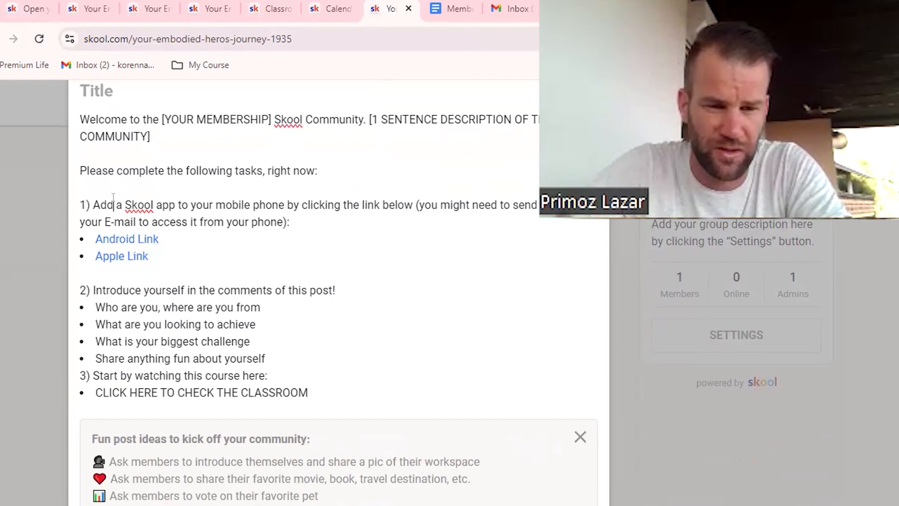
key("shift+Home")
left_click(127, 289)
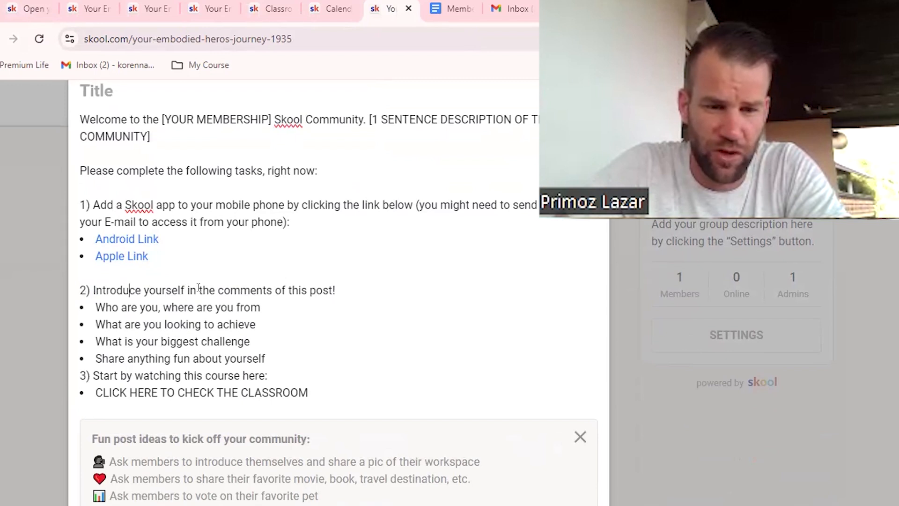
left_click_drag(203, 286, 241, 287)
left_click(271, 288)
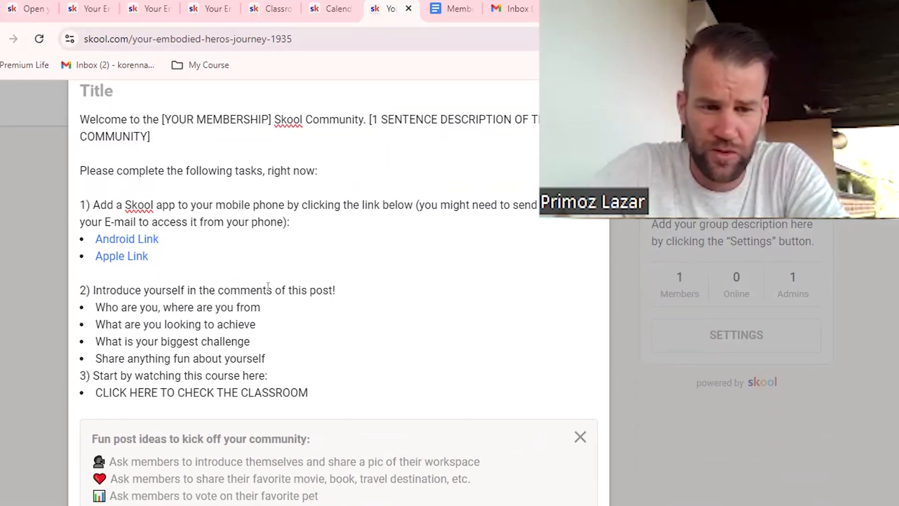
left_click(272, 353)
key("Return")
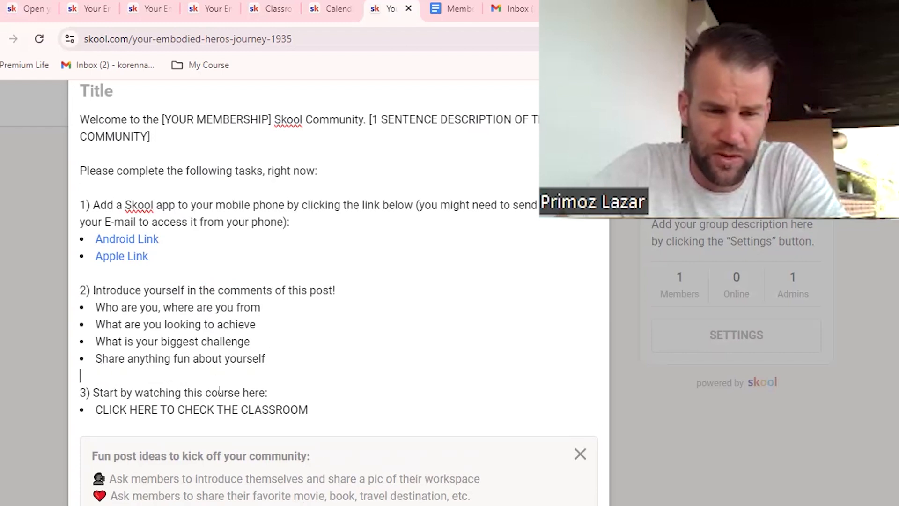
Step: Select the "CLICK HERE TO CHECK THE CLASSROOM" text in the post and get its link address from the group's Classroom
left_click_drag(309, 409, 85, 403)
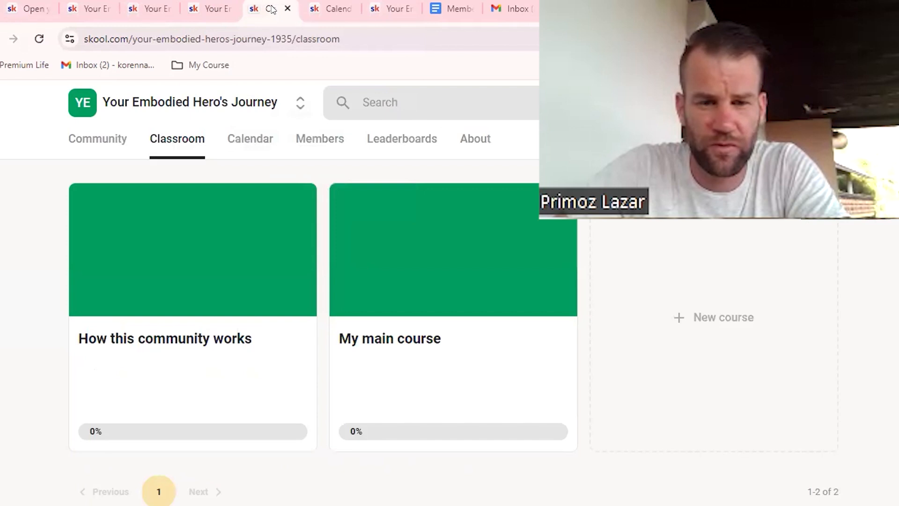
left_click(389, 252)
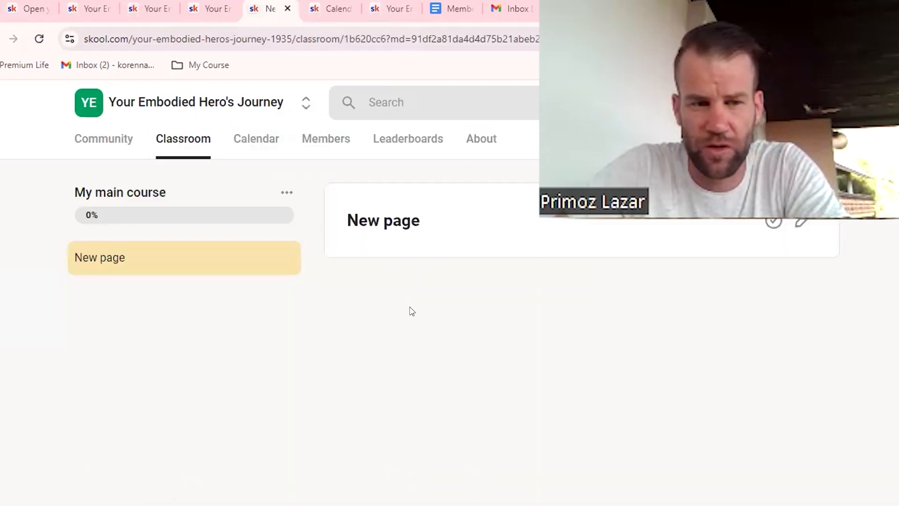
left_click(181, 149)
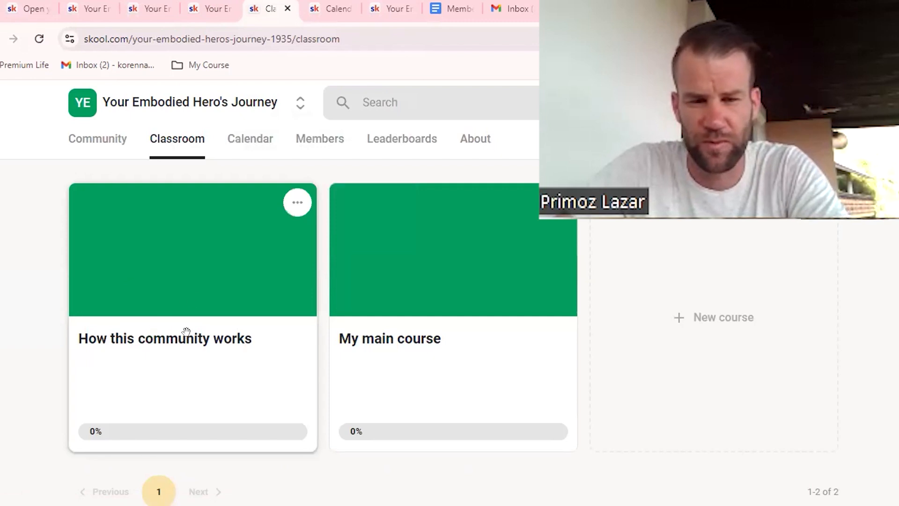
left_click(363, 276)
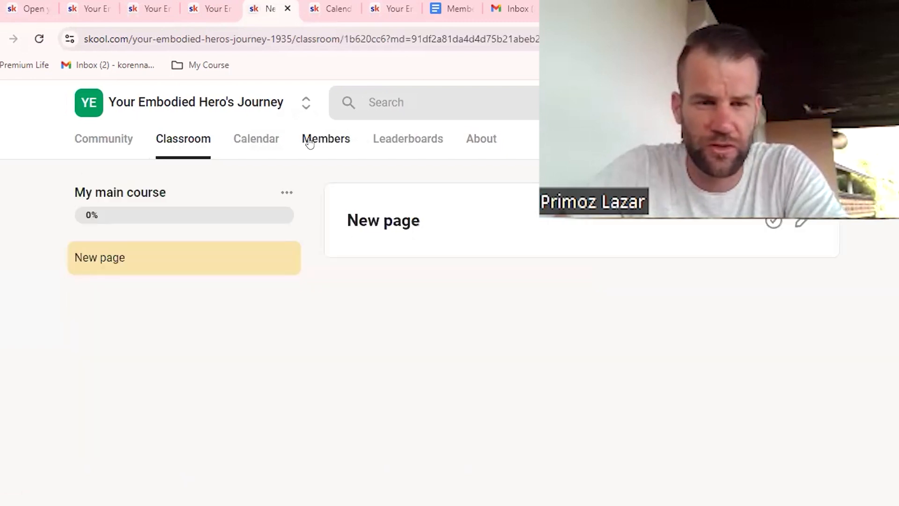
left_click(272, 40)
key("alt+Left")
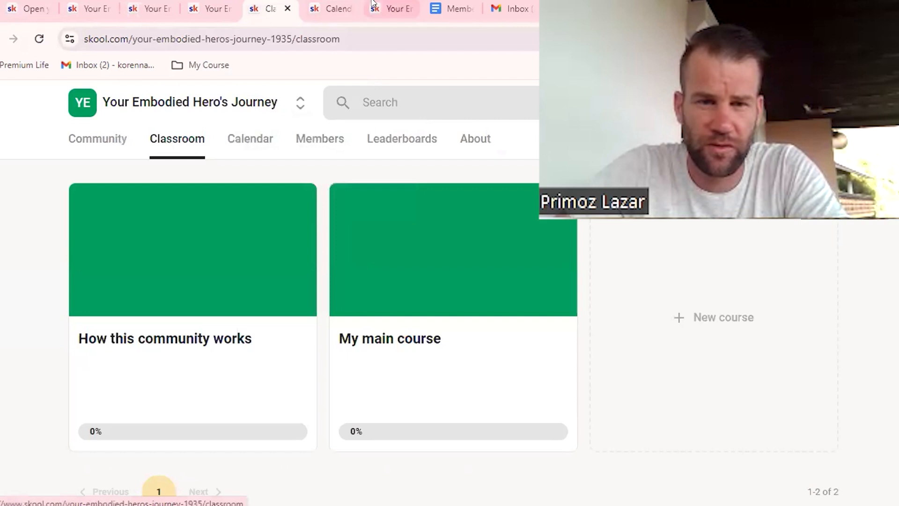
Step: Turn the selected "CLICK HERE TO CHECK THE CLASSROOM" text in the post into a link using the copied URL
left_click(384, 8)
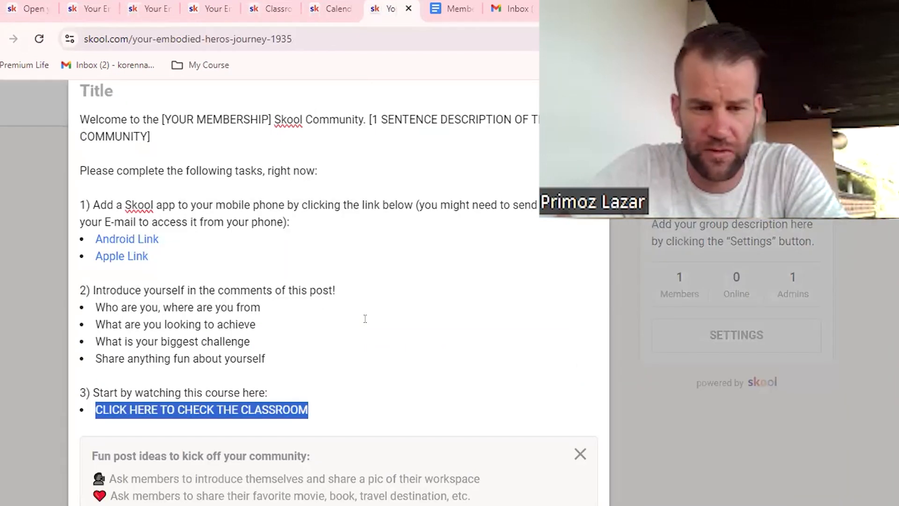
scroll(399, 381, "down", 7)
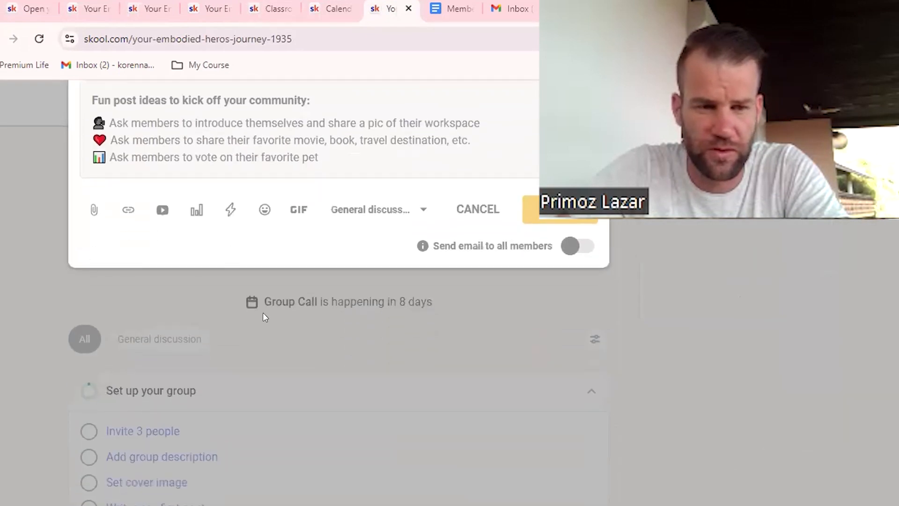
left_click(126, 209)
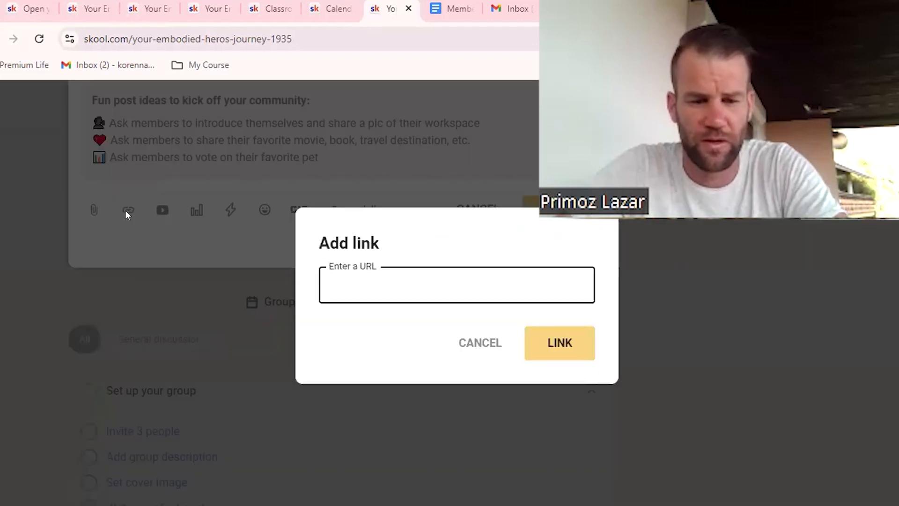
key("ctrl+v")
left_click(575, 352)
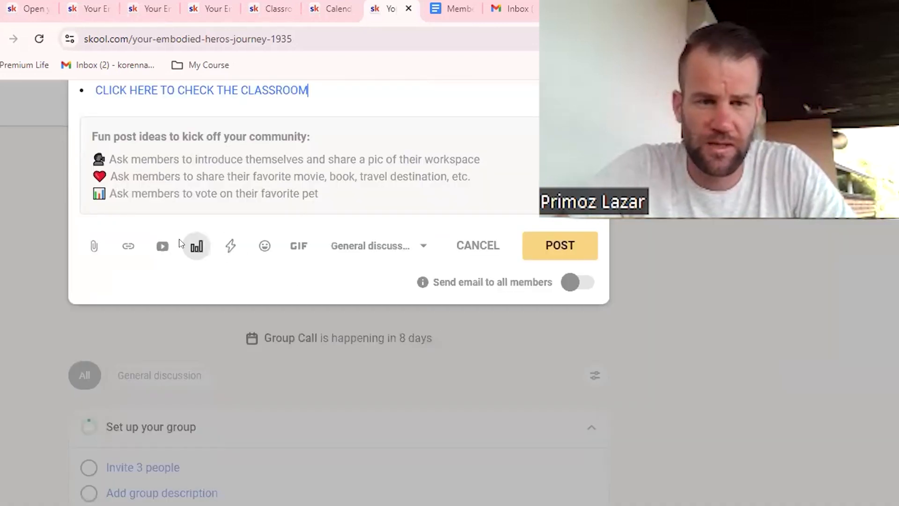
Step: Review the drafted post and copy the suggested title "Welcome to the group! START HERE" from the Premium Life Workshop template lesson
scroll(162, 251, "up", 4)
scroll(160, 256, "up", 1)
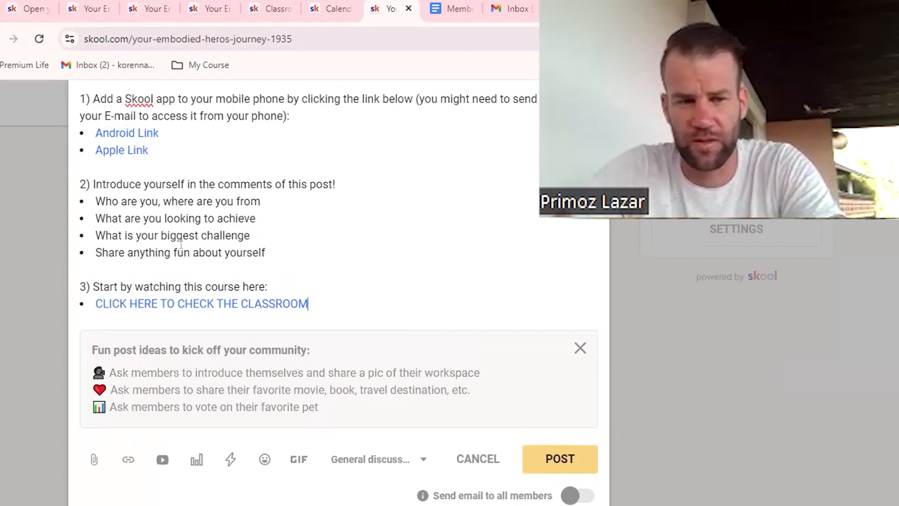
scroll(252, 279, "up", 3)
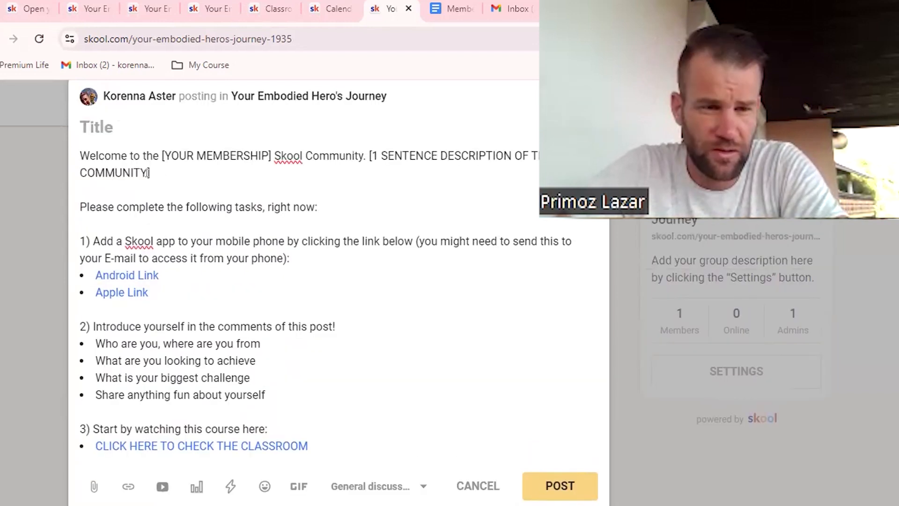
left_click(22, 5)
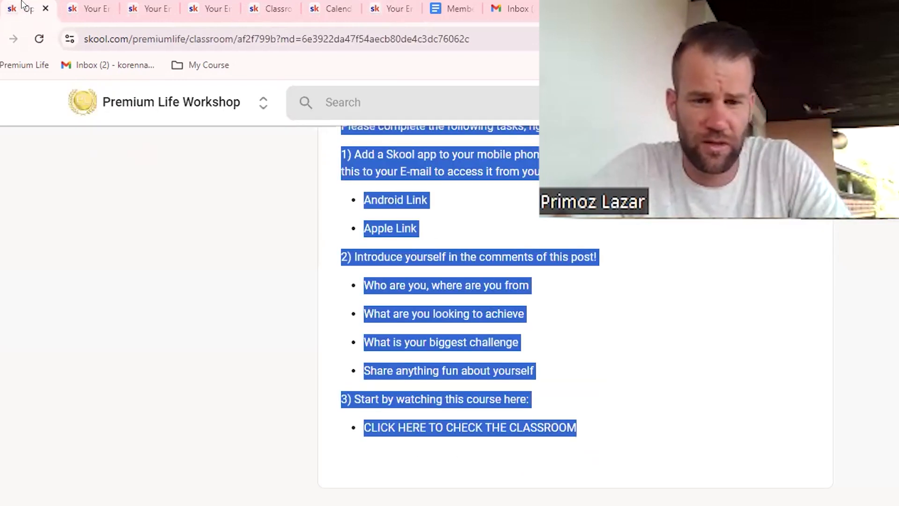
scroll(317, 227, "up", 5)
left_click_drag(340, 332, 589, 335)
Step: Title the drafted community post "Welcome" and publish it in General discussion
left_click(388, 8)
left_click(102, 125)
type("Welcome")
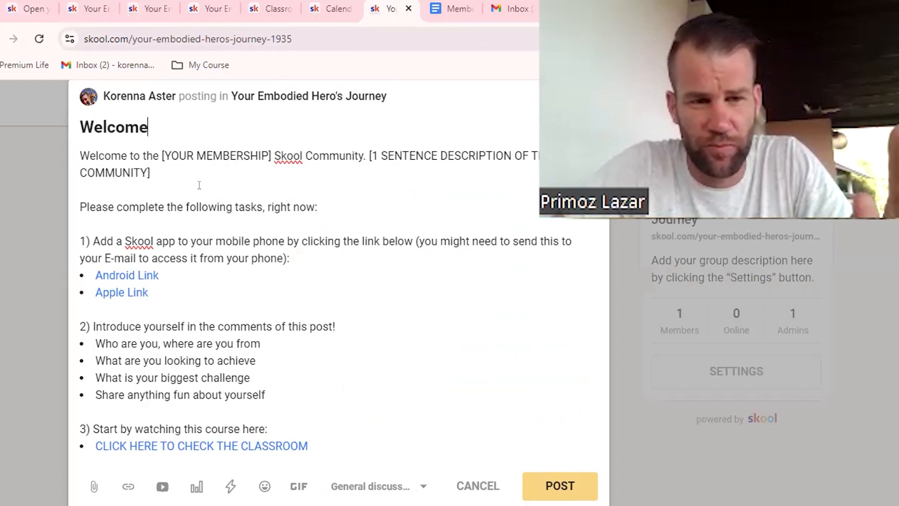
left_click(564, 490)
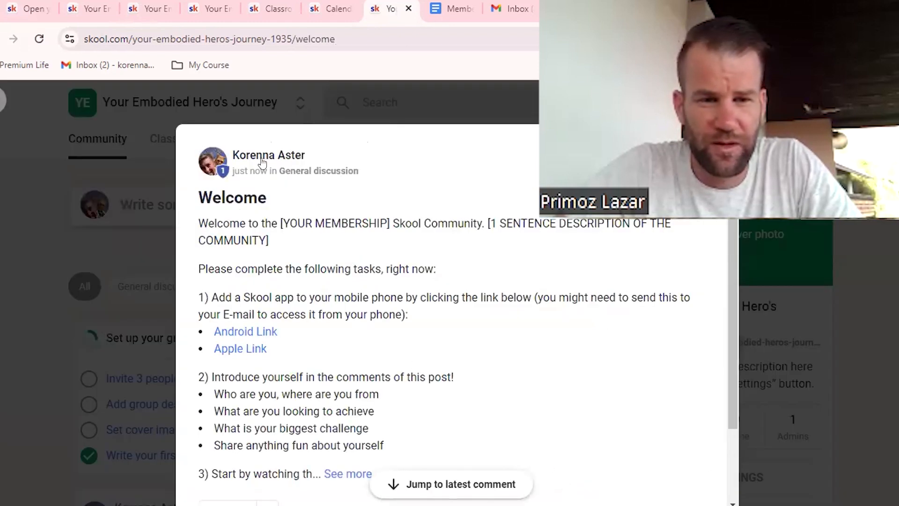
Step: Compare the published post's title with the ending of its web address, and examine the group's part of the address
left_click_drag(196, 197, 263, 198)
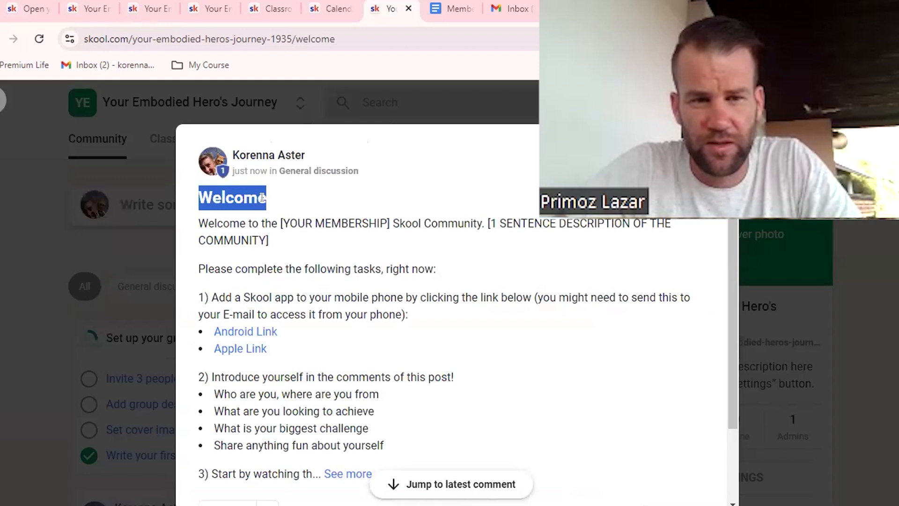
left_click(309, 47)
left_click(299, 39)
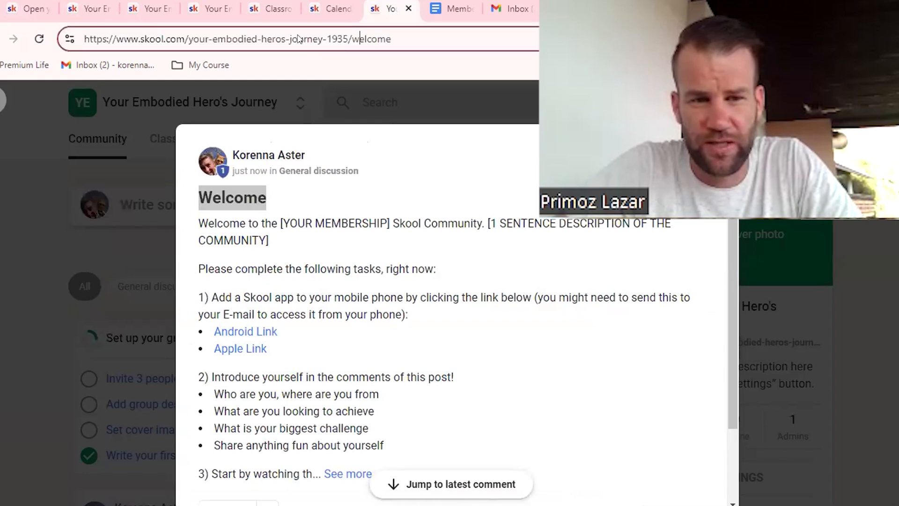
left_click_drag(353, 34, 401, 34)
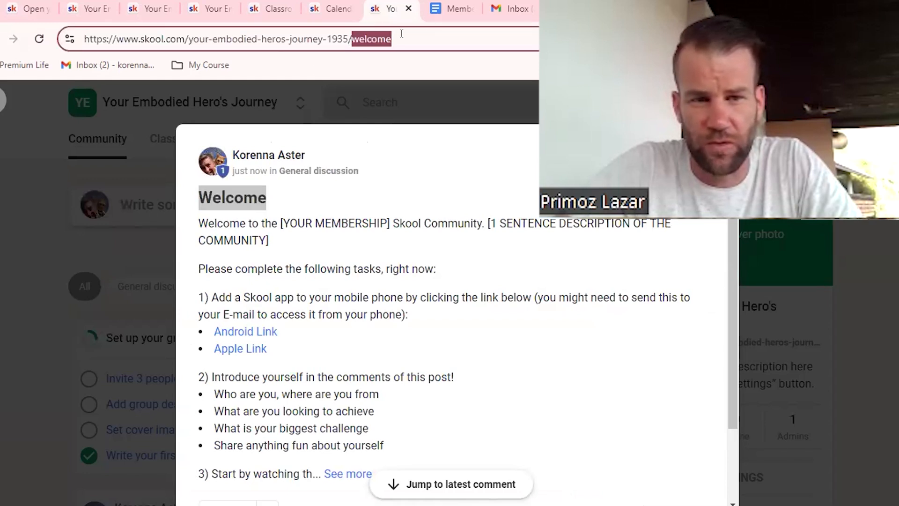
left_click(345, 34)
left_click_drag(345, 34, 185, 36)
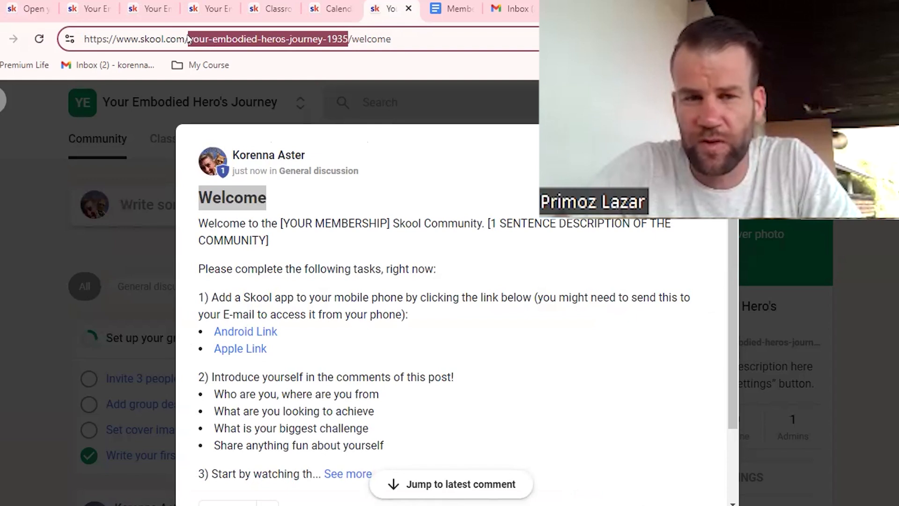
left_click(286, 34)
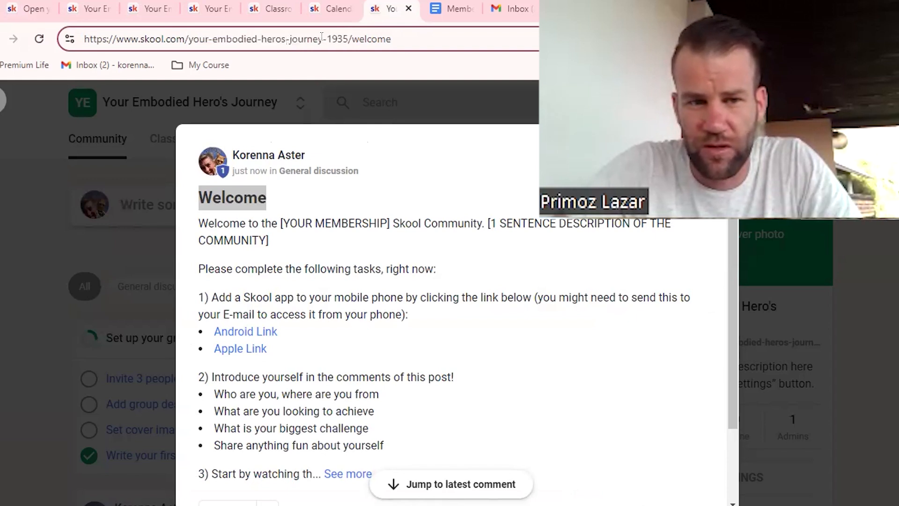
left_click_drag(320, 35, 345, 36)
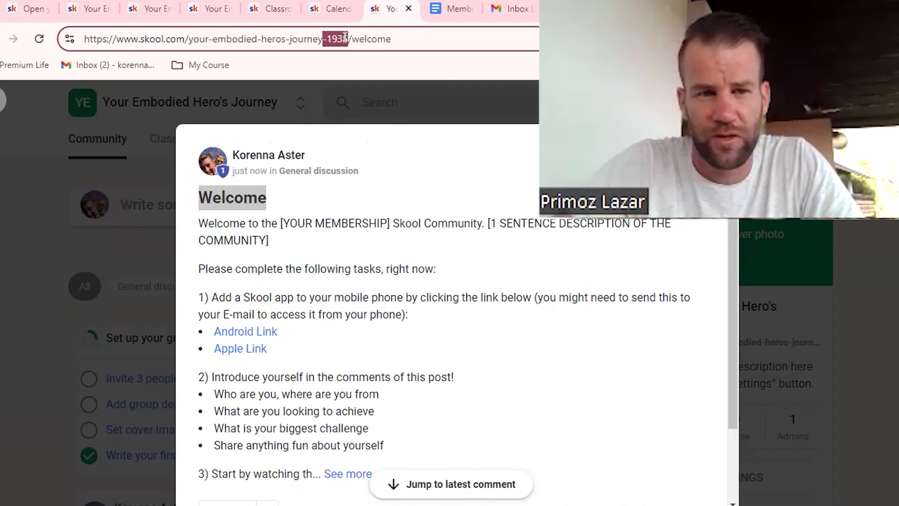
left_click(372, 42)
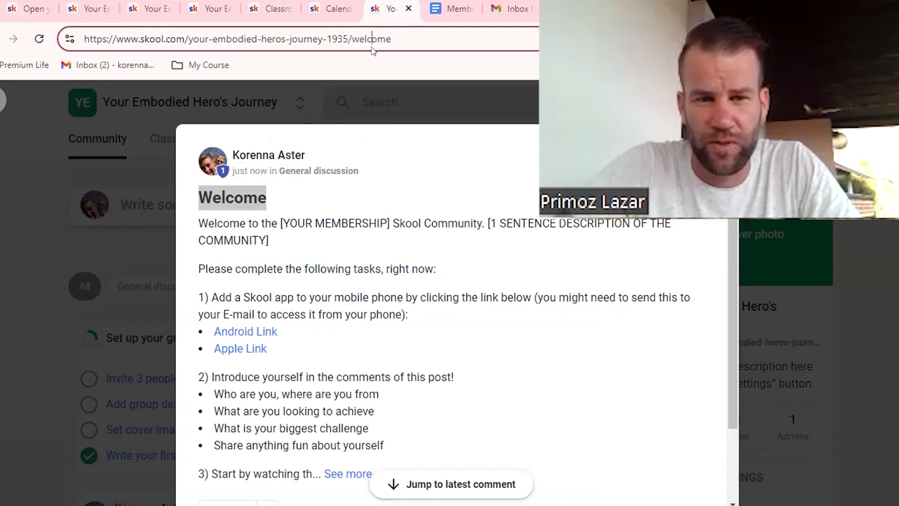
Step: Copy the full web address of the published Welcome post
left_click_drag(393, 36, 67, 37)
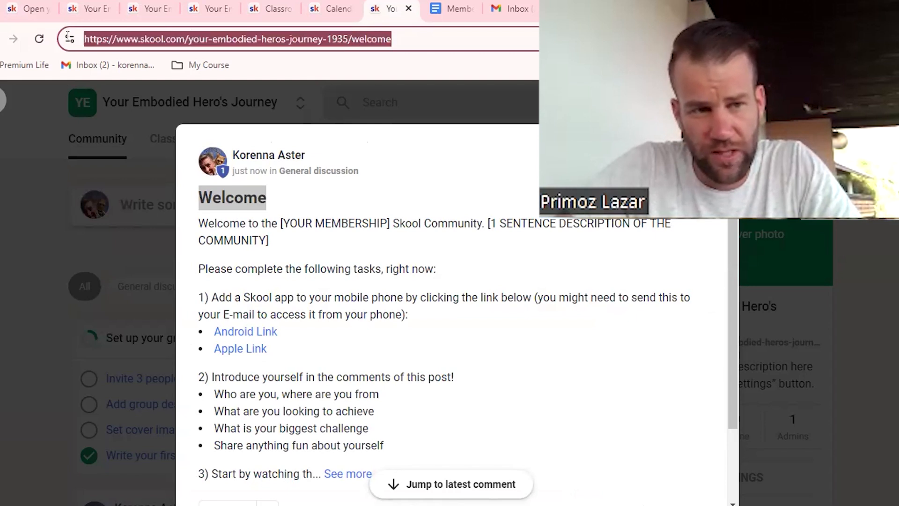
right_click(128, 39)
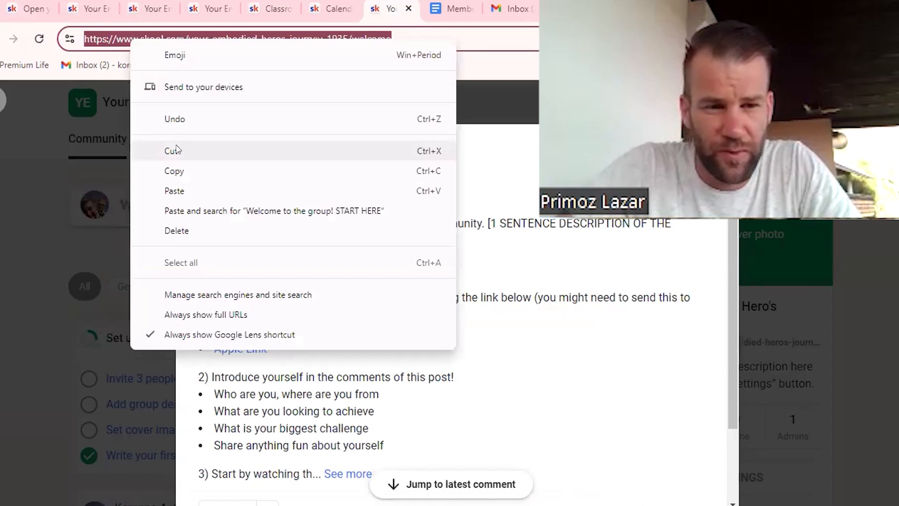
left_click(178, 171)
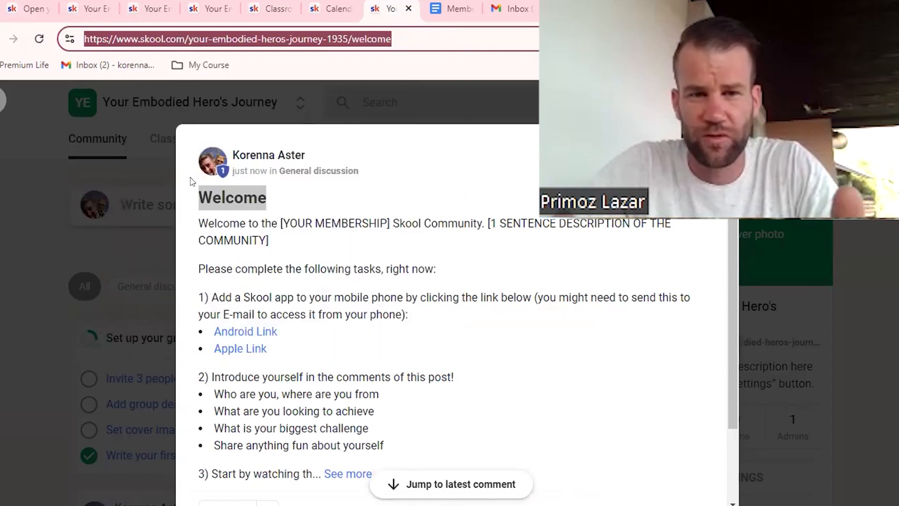
Step: Duplicate the post's browser tab and open the Auto DM new members plugin for editing in the group settings there
right_click(395, 6)
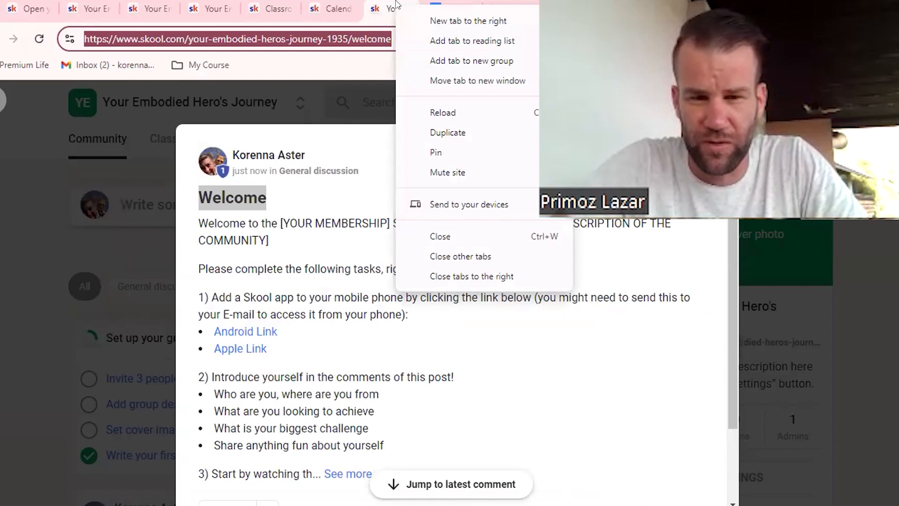
left_click(445, 134)
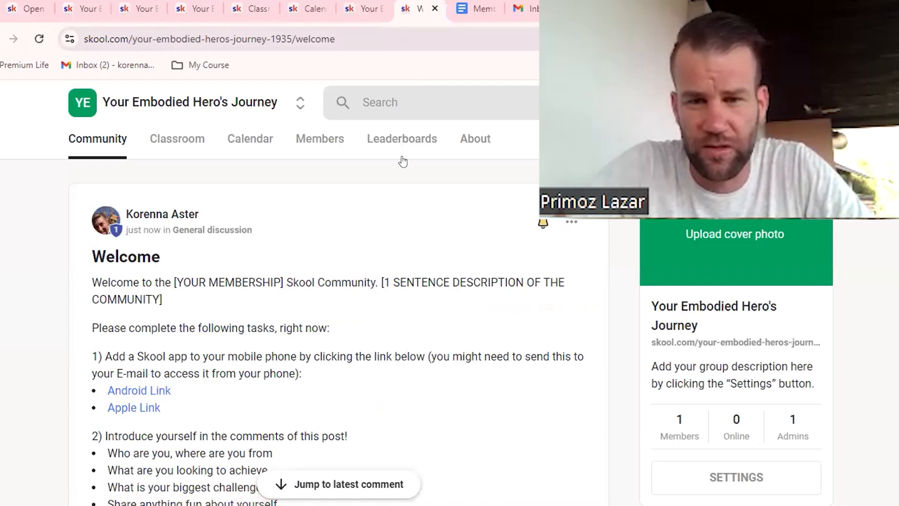
left_click(725, 479)
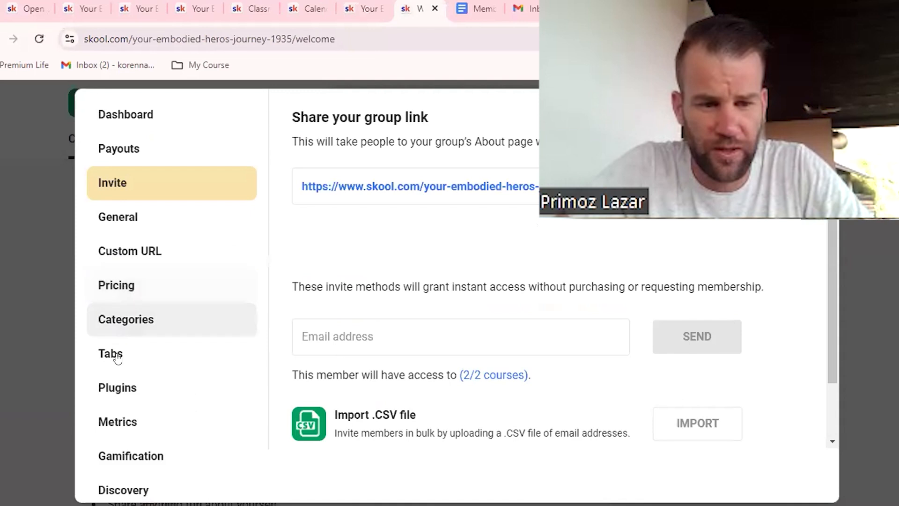
left_click(116, 387)
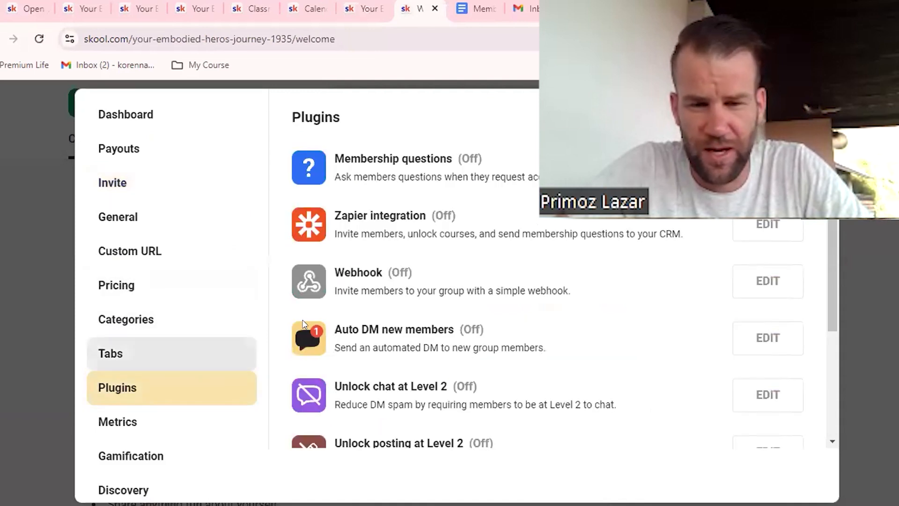
left_click(767, 338)
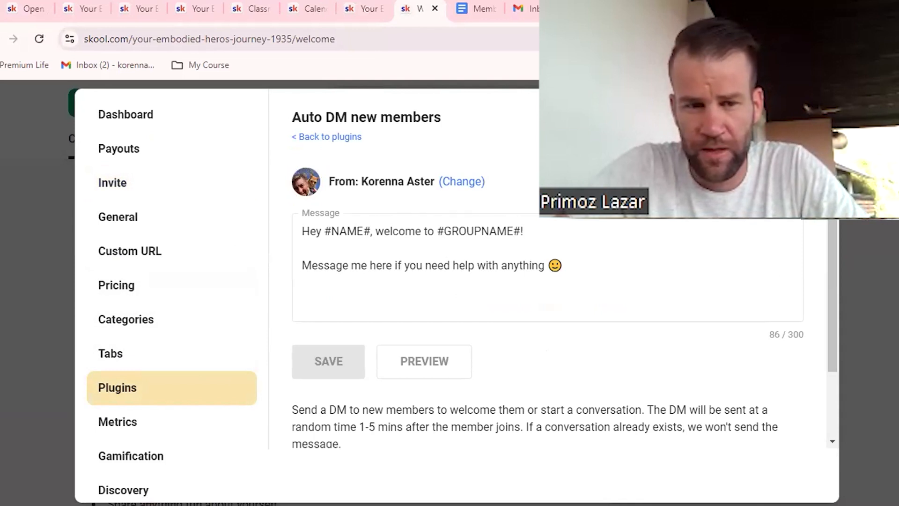
Step: Add the line "Start by introducing yourself here under this Welcome post:" with the copied post link before the help sentence in the message
left_click(309, 231)
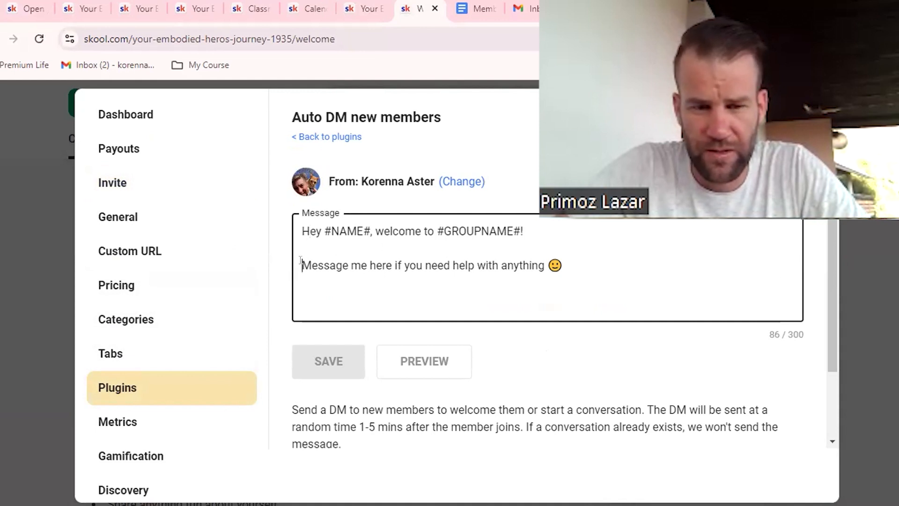
key("Return")
key("Return")
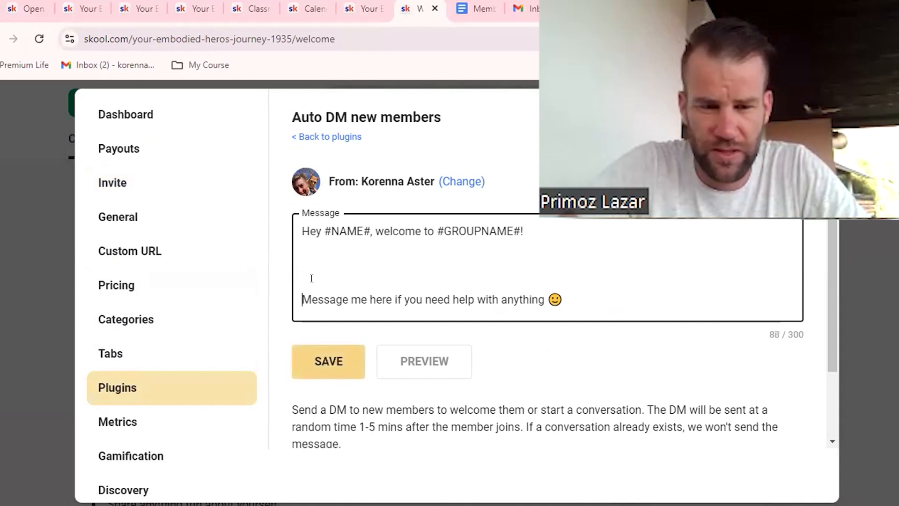
key("Up")
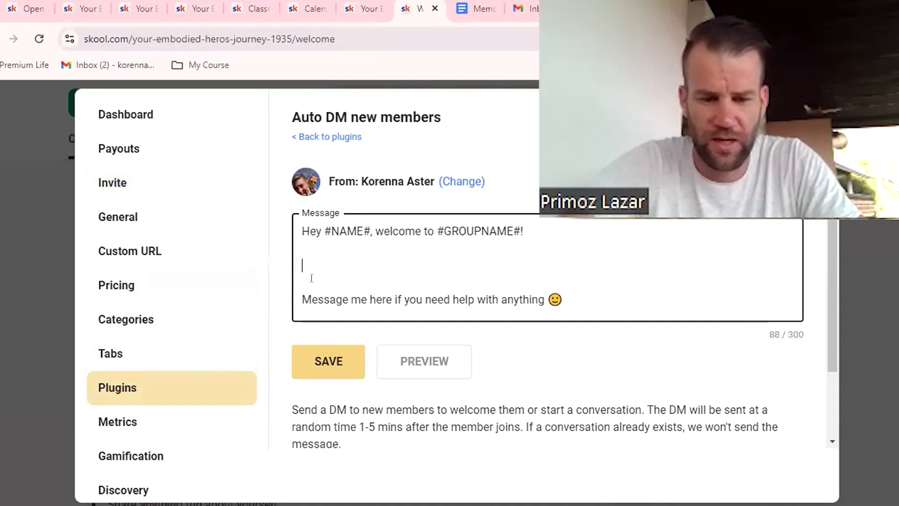
type("Start by intr")
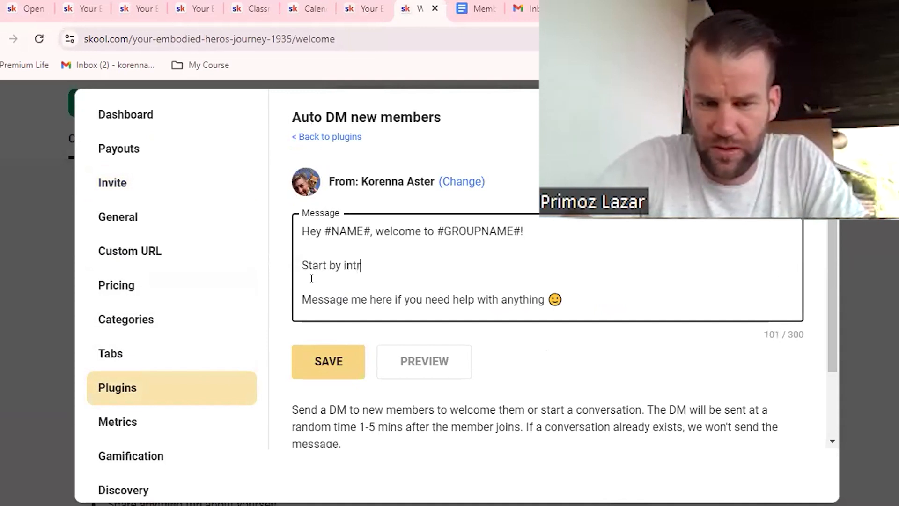
type("oducnig yourse")
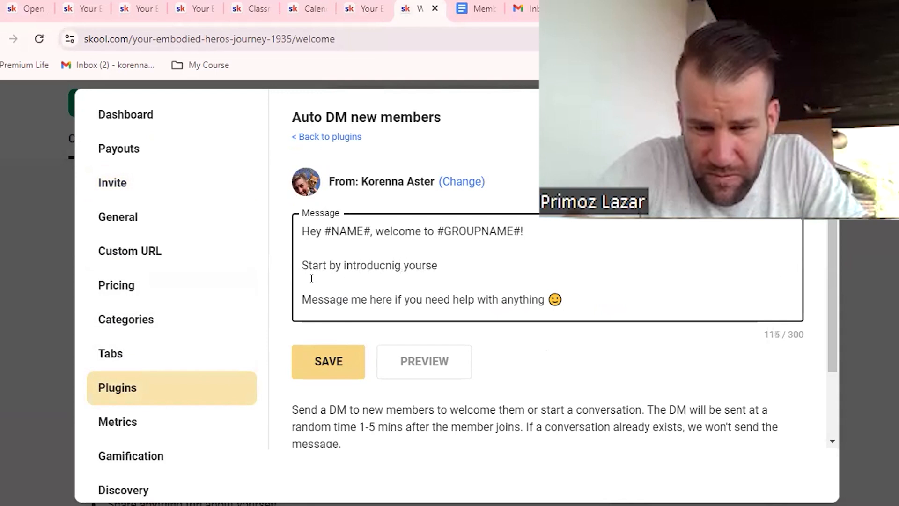
type("lf here under this pWelcome post:")
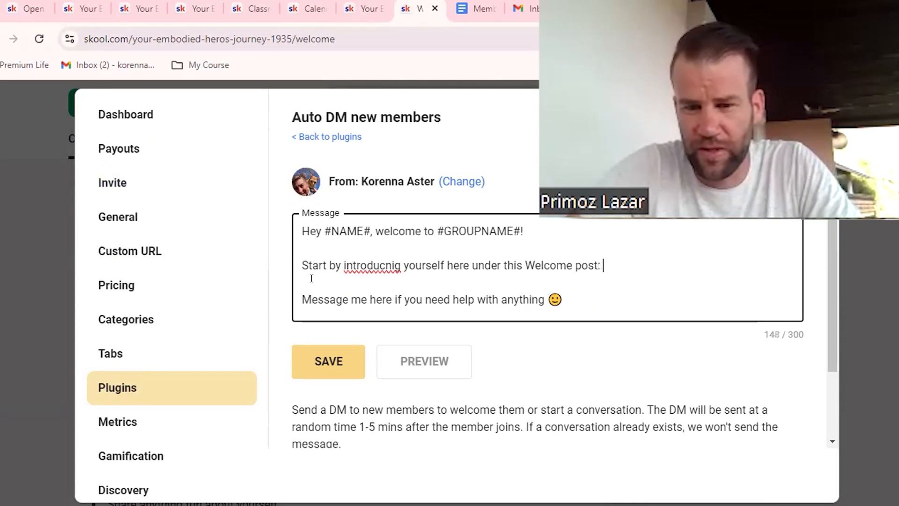
key("ctrl+v")
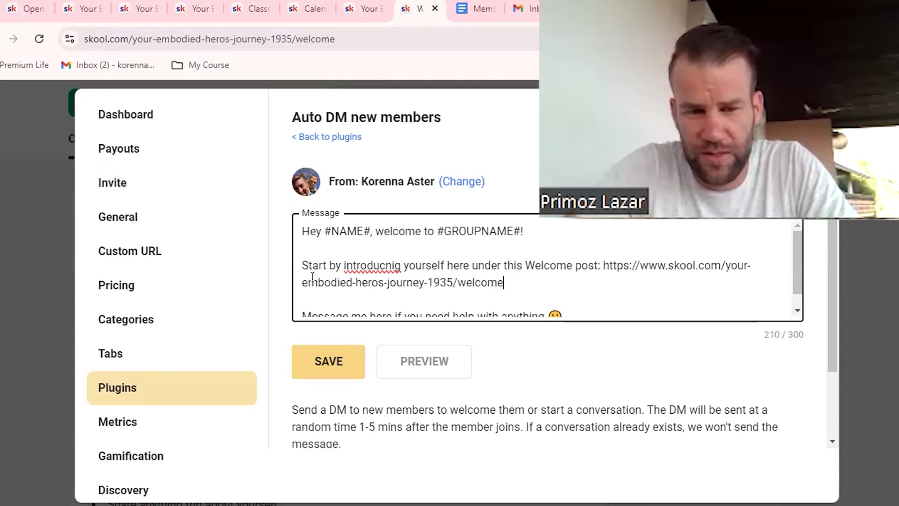
right_click(366, 271)
left_click(408, 48)
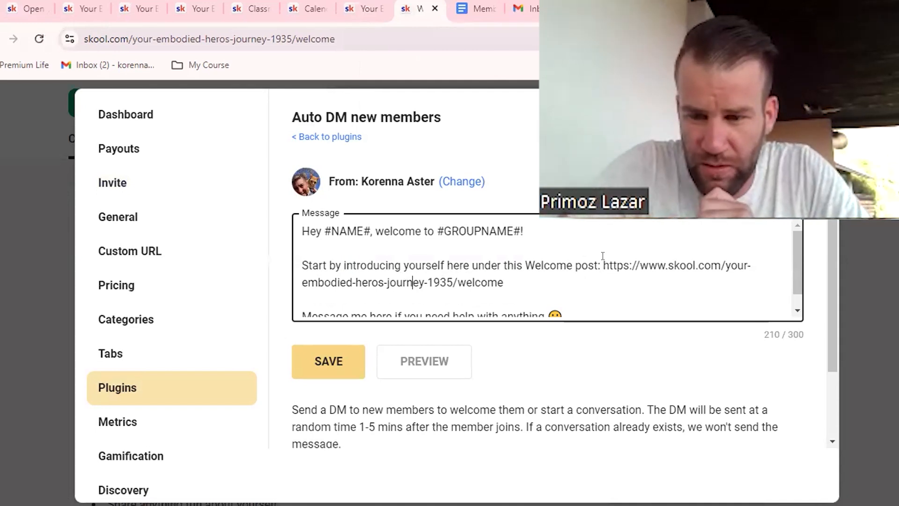
Step: Check the pasted link, save the Auto DM message and return to the original tab with the published Welcome post
left_click_drag(503, 283, 605, 261)
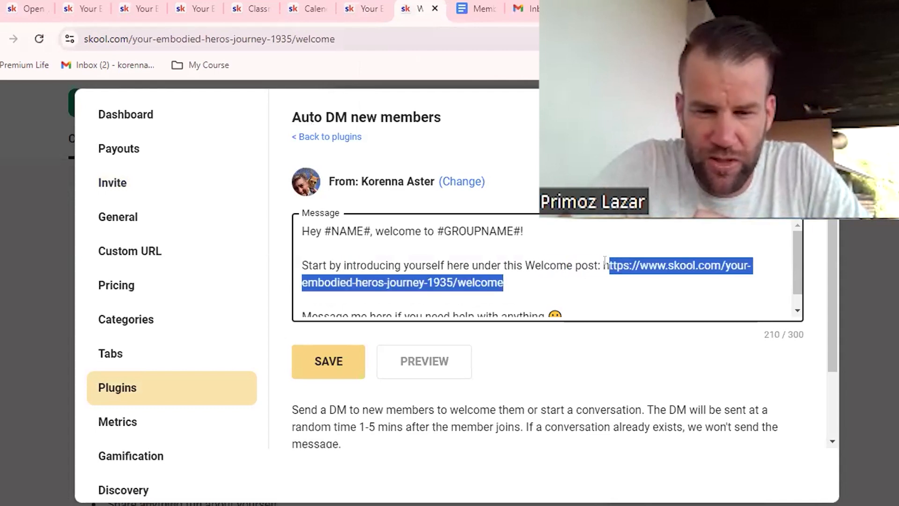
left_click(334, 365)
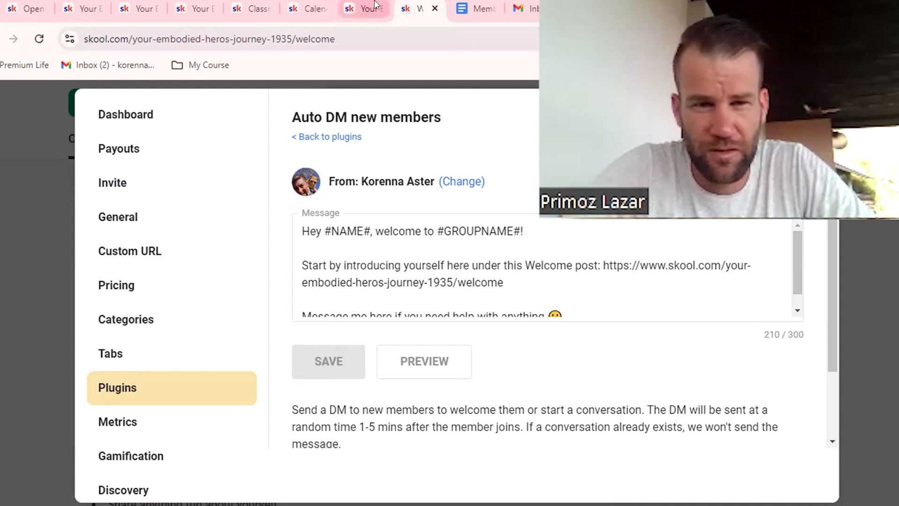
mouse_move(371, 4)
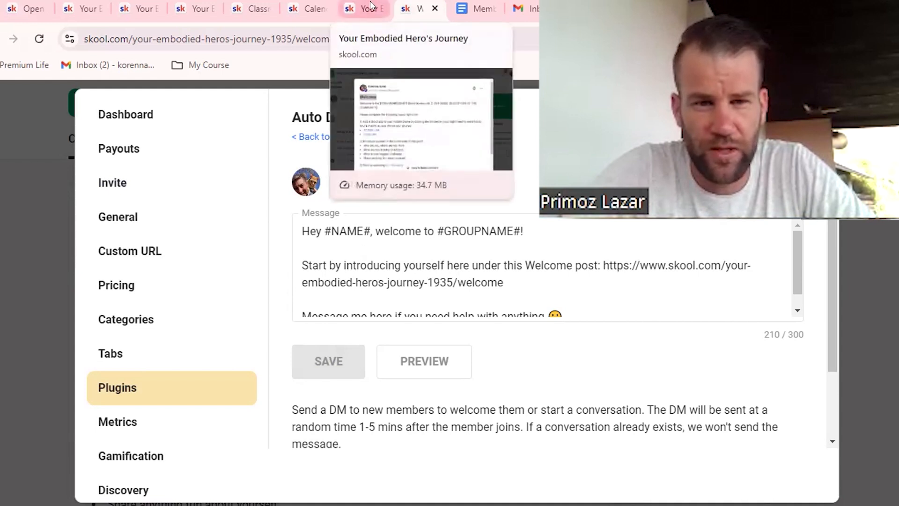
left_click(365, 8)
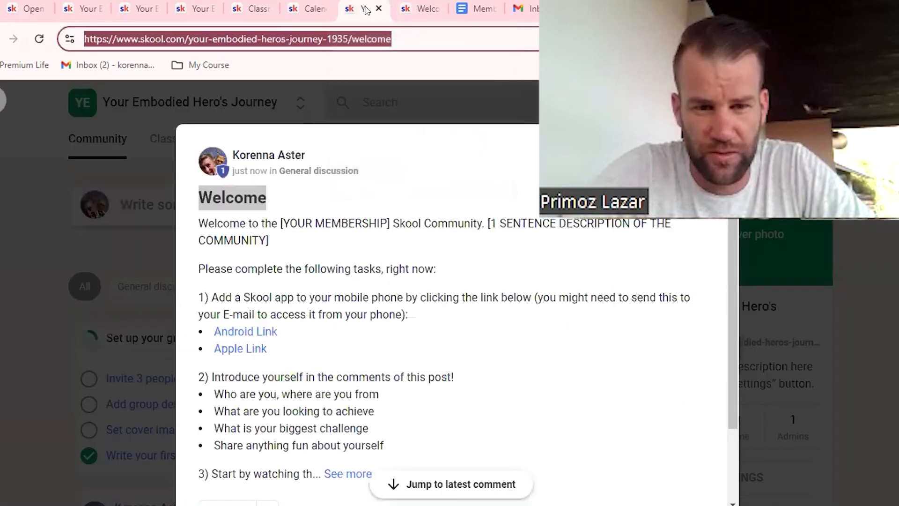